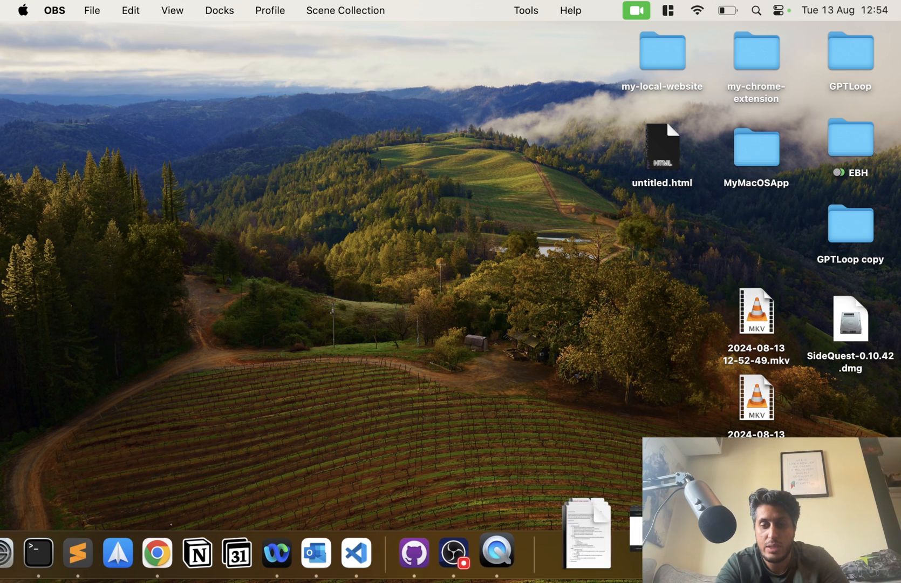
# Switch from the casting browser window to the Meta Quest developer page window
pyautogui.click(581, 526)
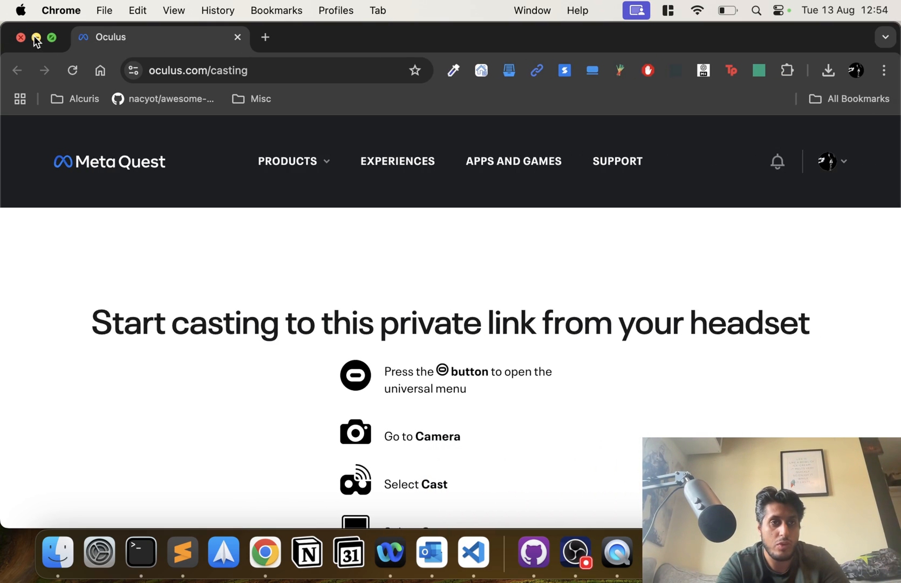
pyautogui.click(35, 36)
pyautogui.click(595, 538)
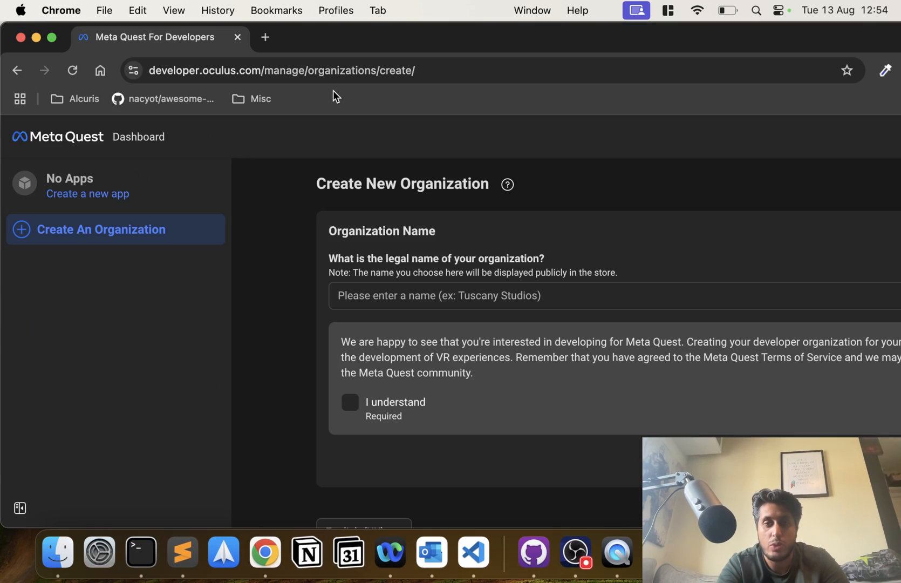
# Reload the Create Organization page so the empty name field is ready
pyautogui.doubleClick(281, 40)
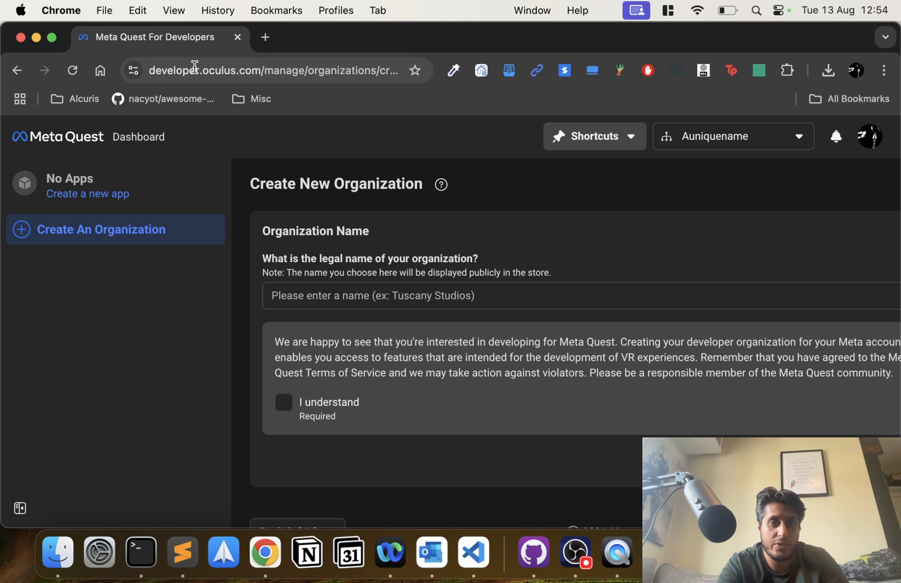
pyautogui.click(194, 66)
pyautogui.press('Return')
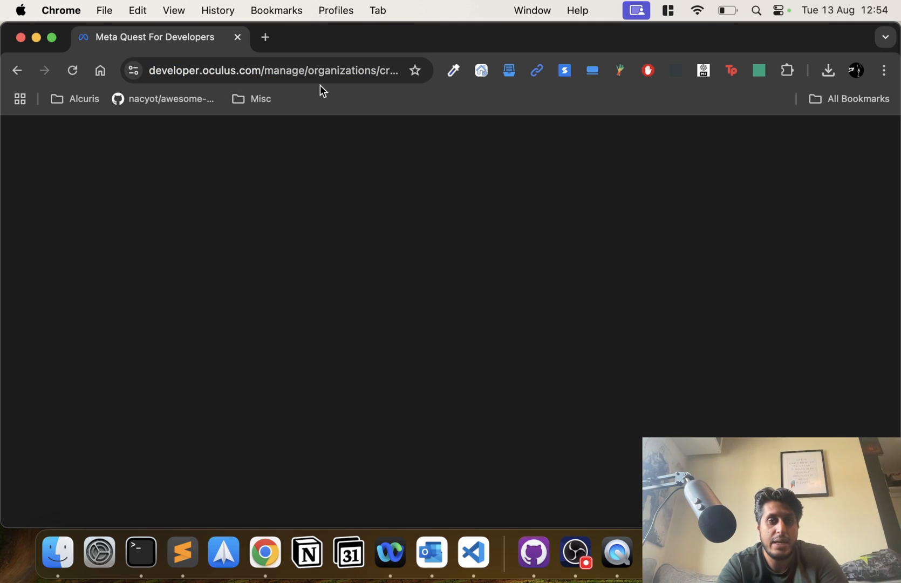
pyautogui.click(335, 73)
pyautogui.press('Right')
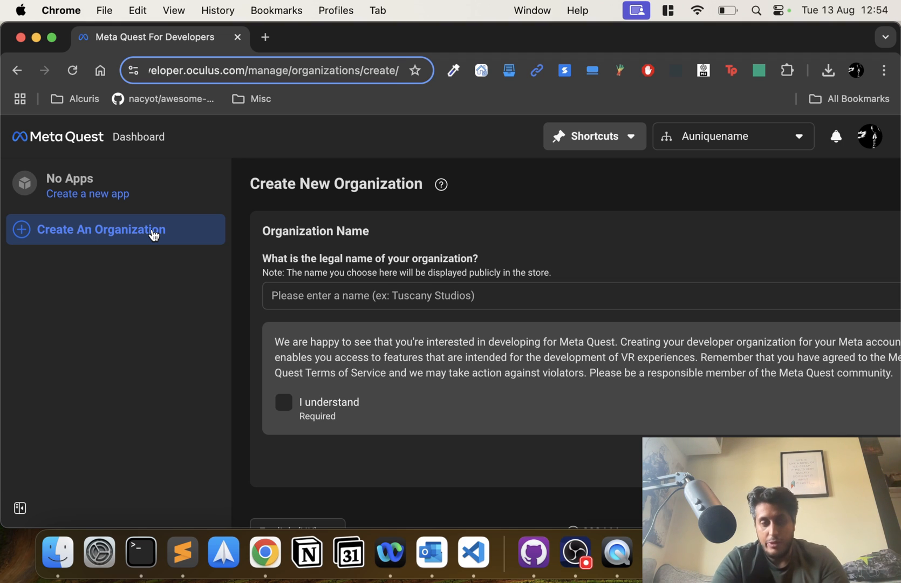
# Create the organization DevAccount1abc, acknowledging the developer terms, and submit the form
pyautogui.click(332, 299)
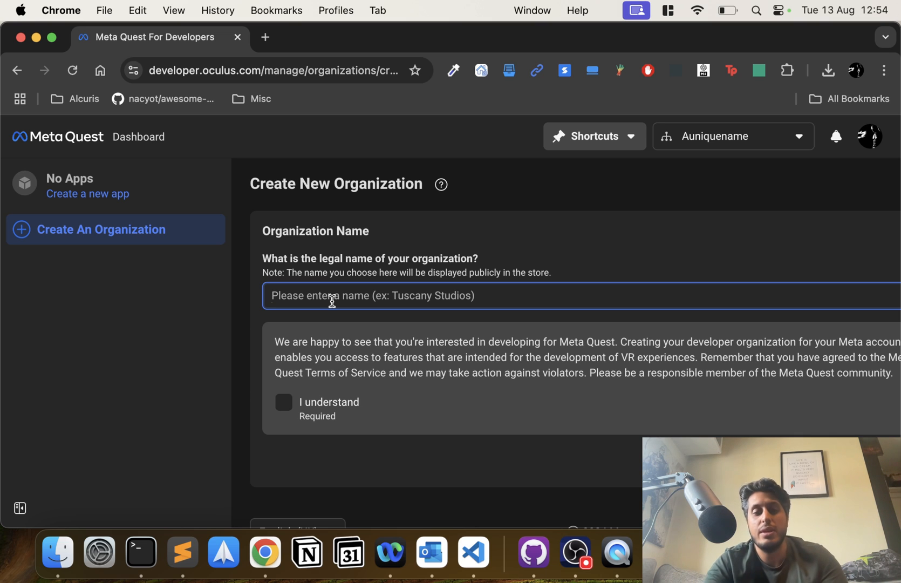
pyautogui.write('DevA')
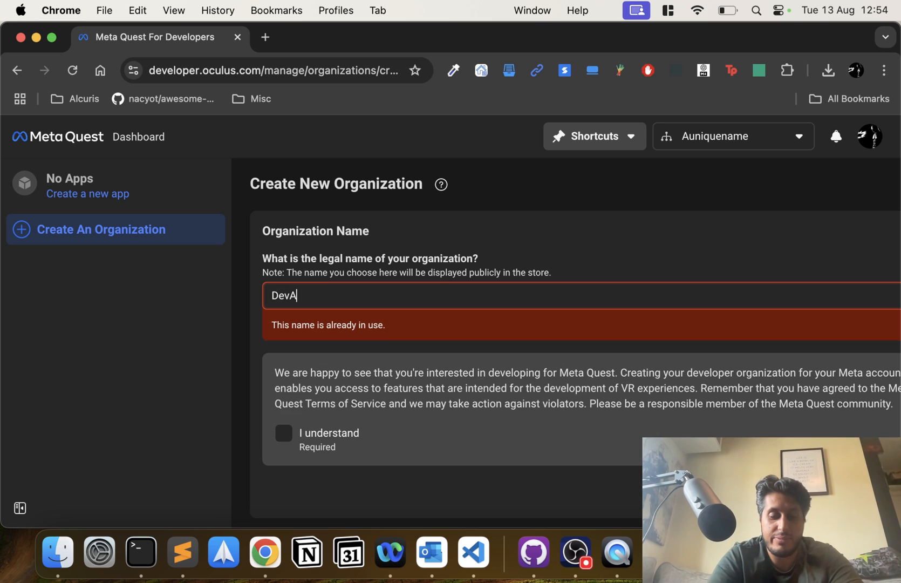
pyautogui.write('ccount1')
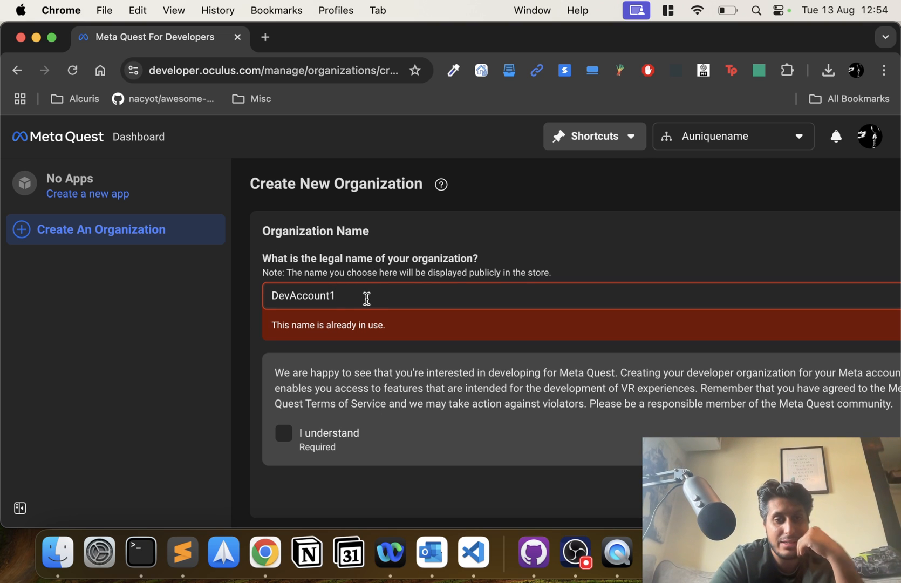
pyautogui.write('abc')
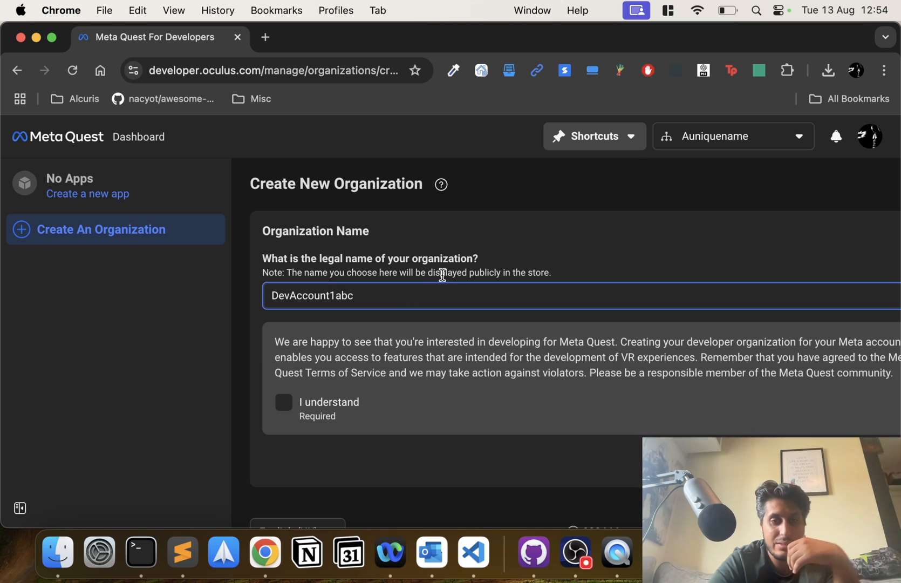
pyautogui.click(282, 402)
pyautogui.hscroll(2, 602, 405)
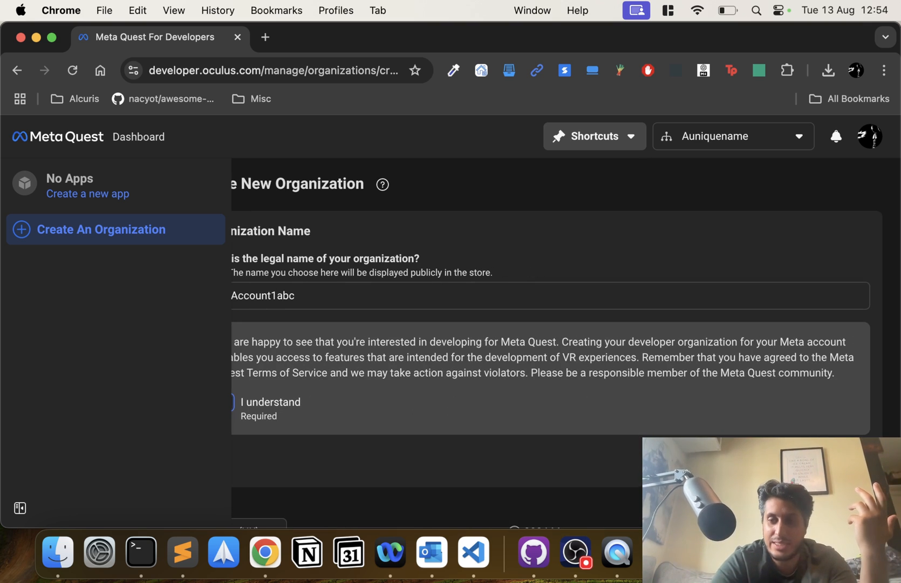
pyautogui.press('Return')
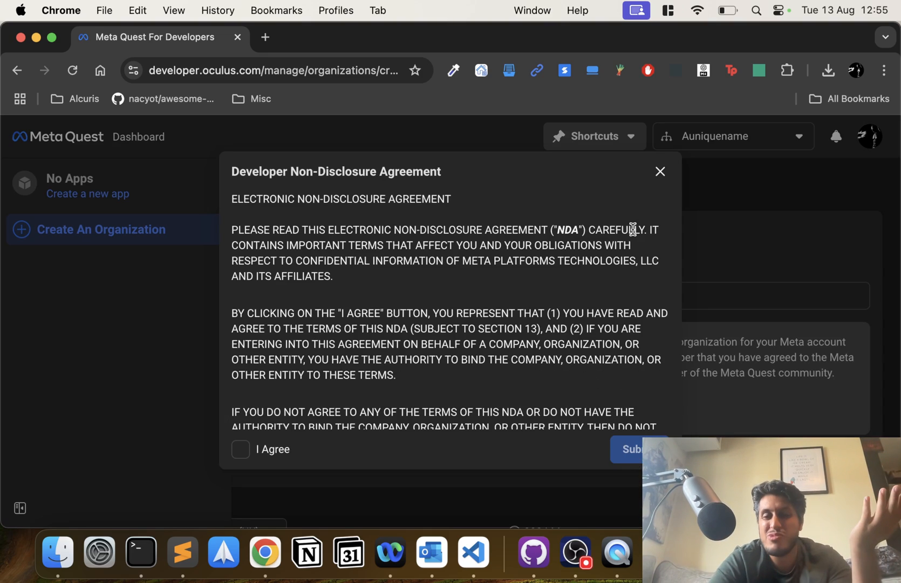
pyautogui.scroll(-15, 633, 228)
pyautogui.scroll(-10, 614, 241)
# Accept the developer NDA and confirm DevAccount1abc appears in the organization list
pyautogui.click(241, 449)
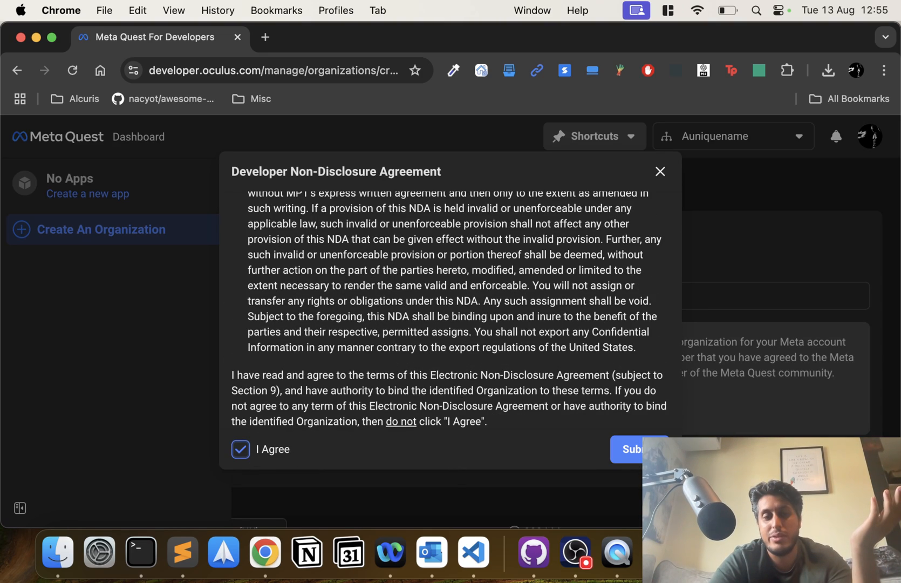
pyautogui.click(651, 449)
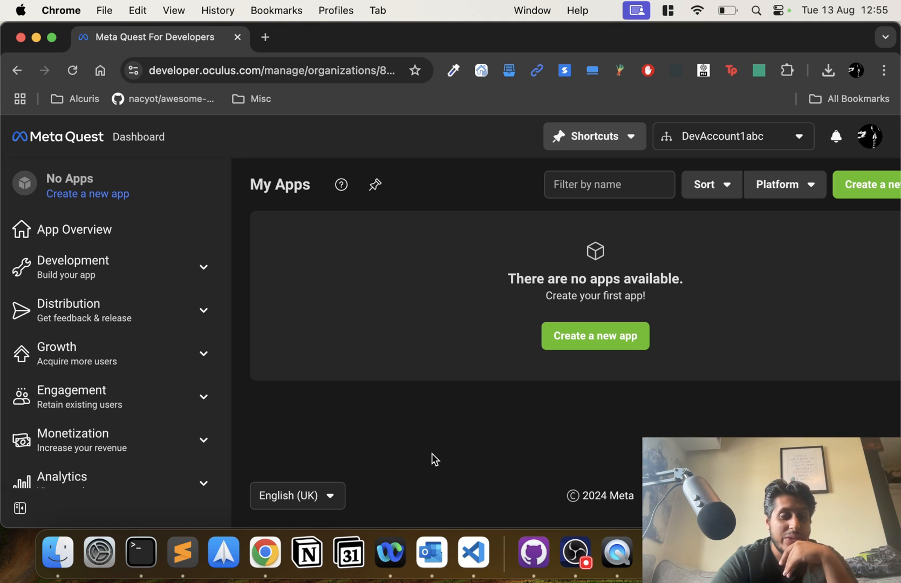
pyautogui.scroll(-1, 321, 383)
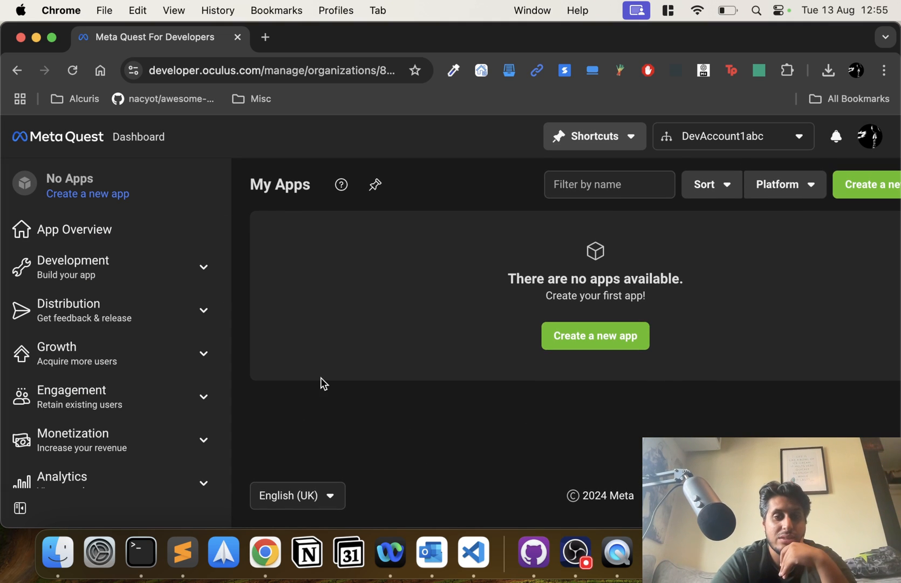
pyautogui.click(781, 139)
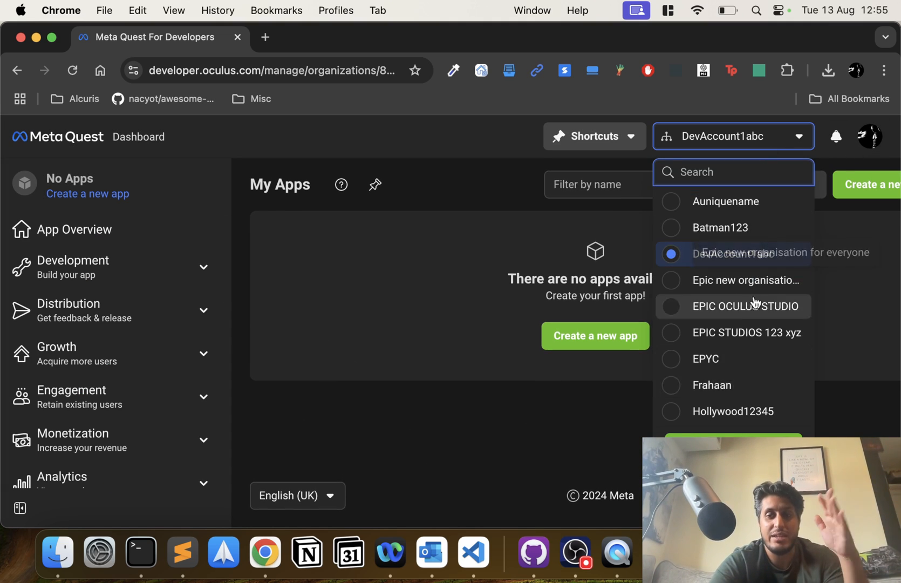
pyautogui.scroll(-1, 749, 310)
pyautogui.scroll(-3, 739, 322)
pyautogui.scroll(4, 739, 322)
pyautogui.click(382, 348)
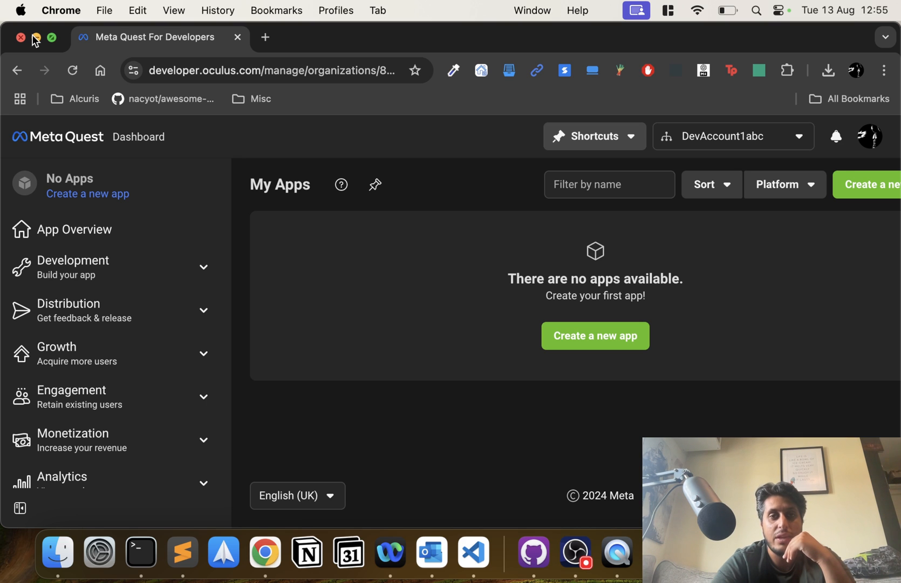
# Minimize Chrome, check the QuickTime phone-mirroring window, then minimize it again
pyautogui.click(36, 38)
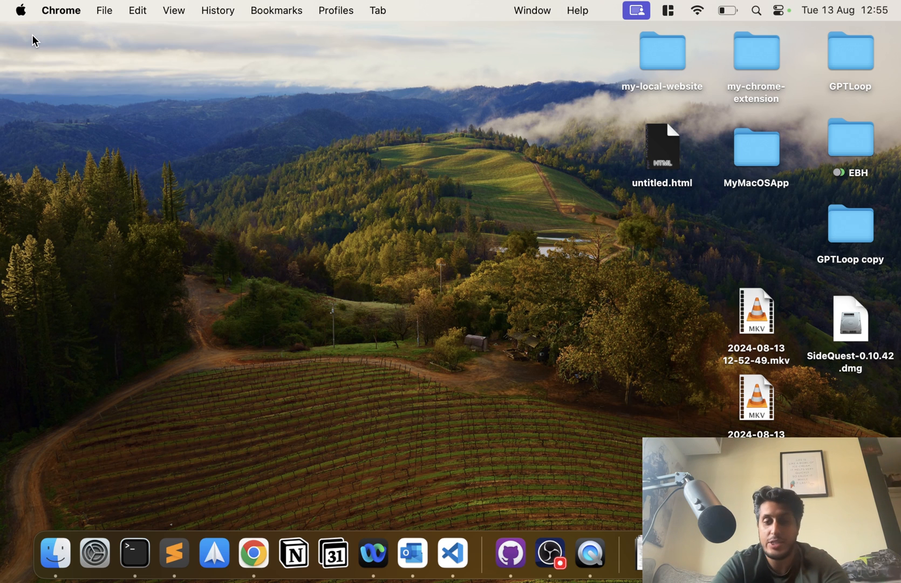
pyautogui.click(584, 535)
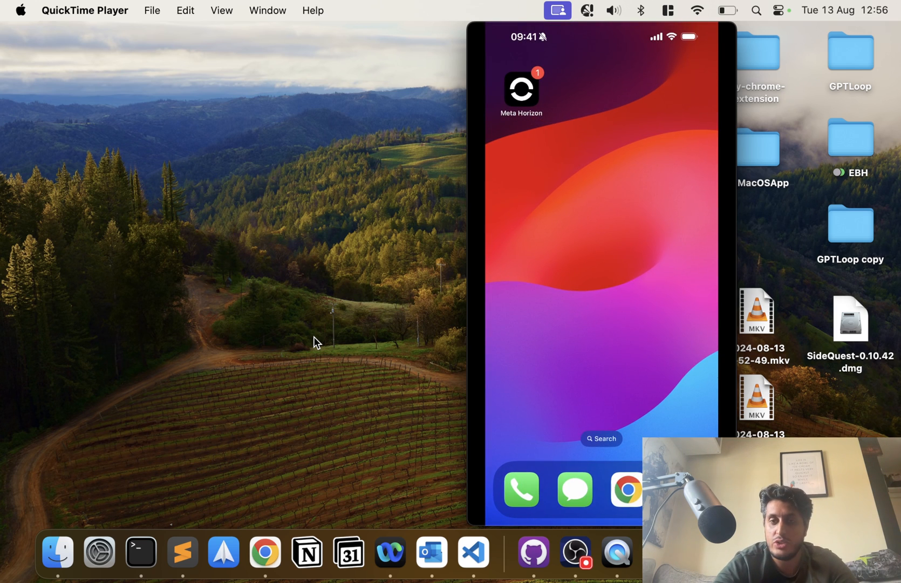
pyautogui.moveTo(602, 212)
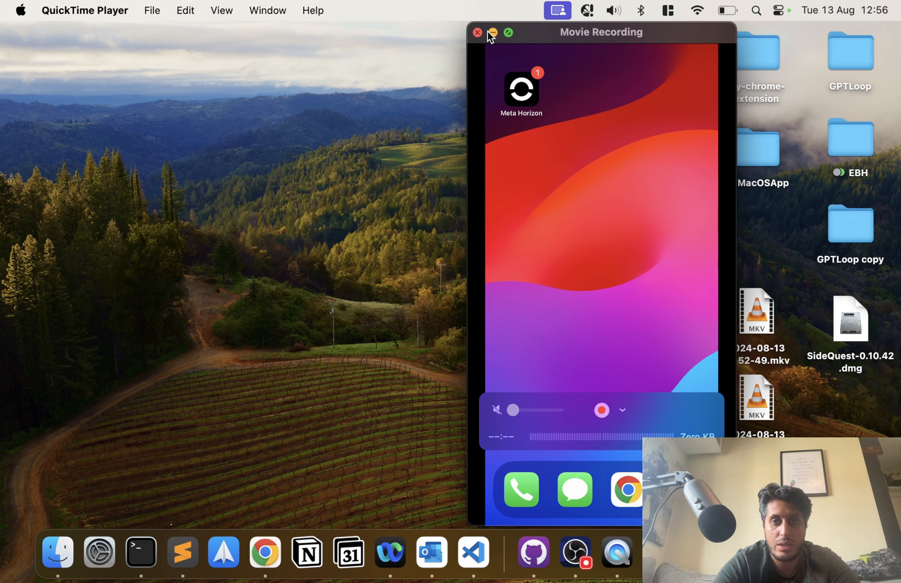
pyautogui.click(492, 33)
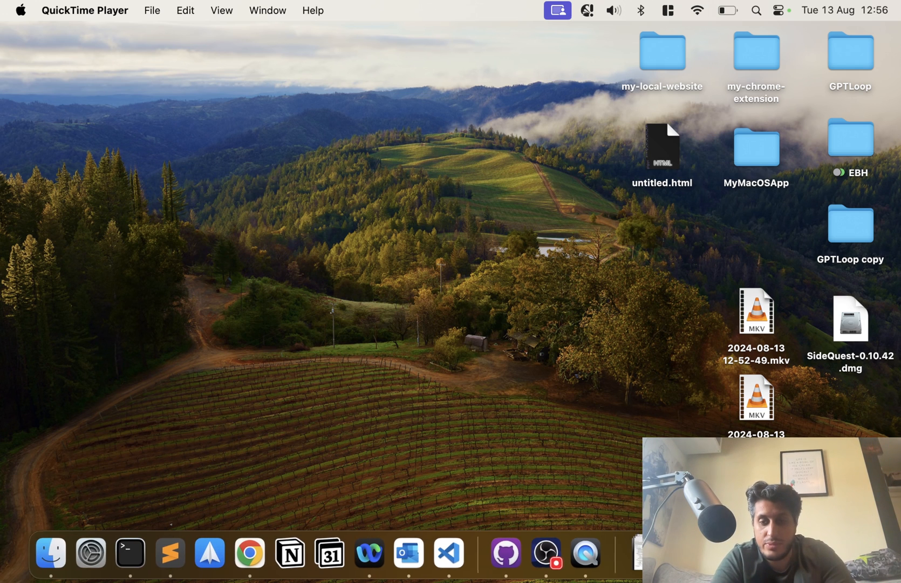
# Search for sidequest in a new tab, reach sidequestvr.com and zoom out to show its sidebar
pyautogui.click(633, 542)
pyautogui.press('super+t')
pyautogui.write('s')
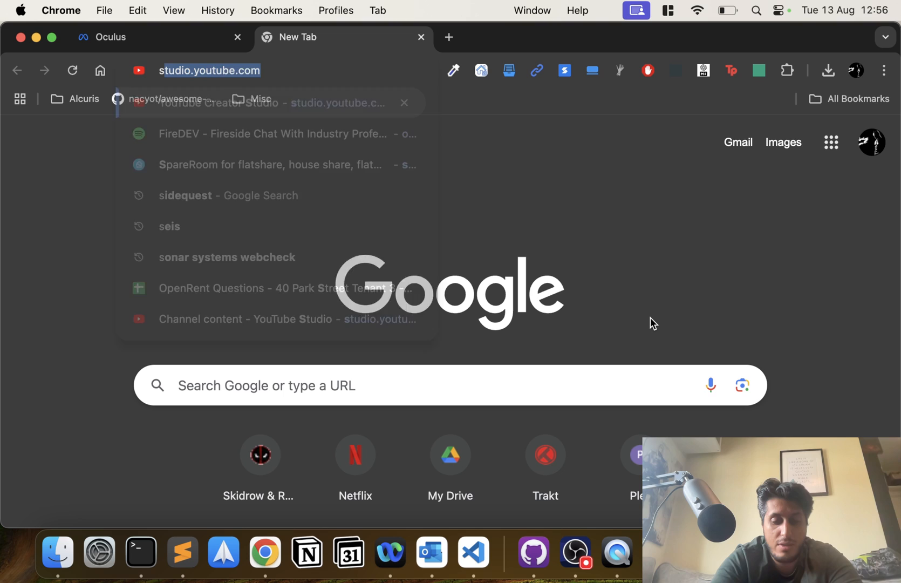
pyautogui.write('idequest')
pyautogui.press('Return')
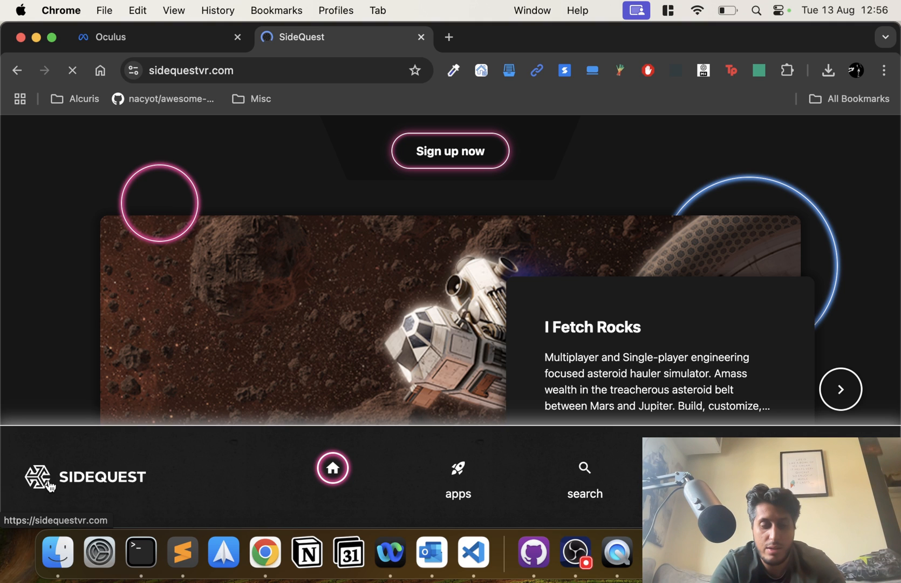
pyautogui.press('cmd+minus')
pyautogui.press('super+minus')
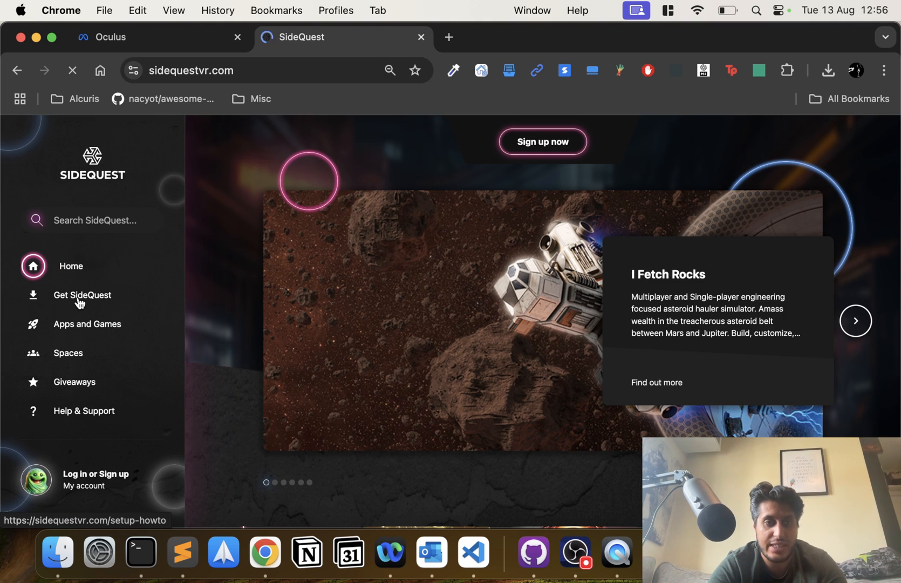
# Download the SideQuest macOS build from the Get SideQuest page and watch its progress
pyautogui.click(80, 299)
pyautogui.scroll(-3, 525, 226)
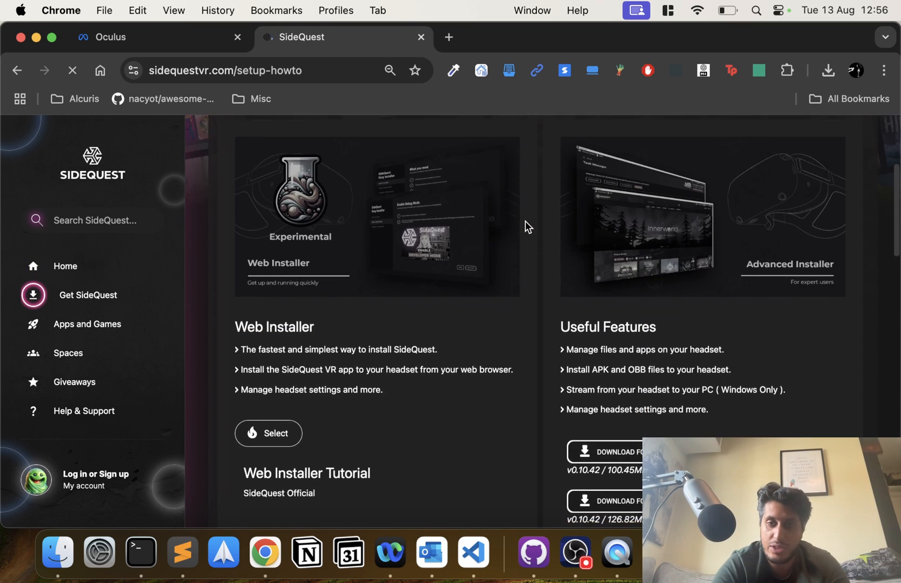
pyautogui.scroll(-3, 606, 310)
pyautogui.scroll(2, 641, 211)
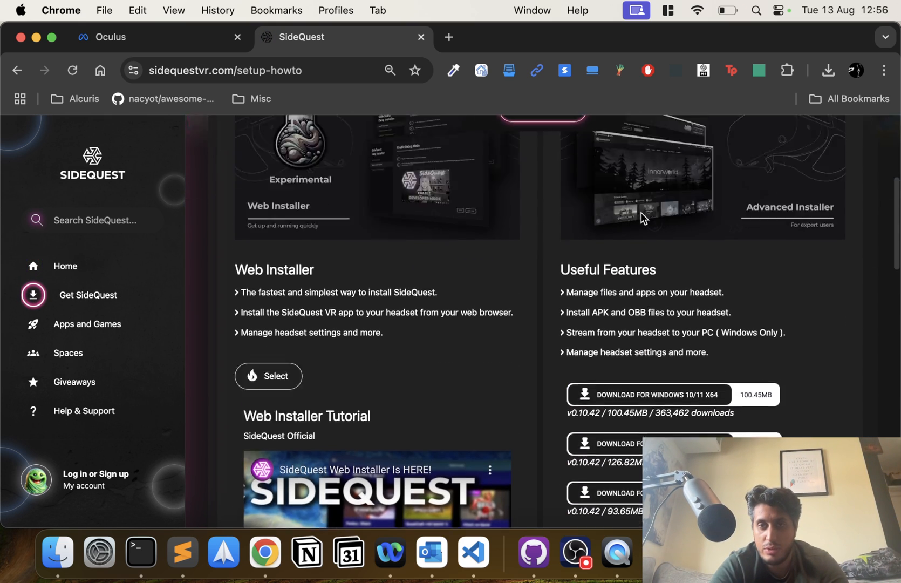
pyautogui.scroll(3, 641, 212)
pyautogui.scroll(-3, 690, 165)
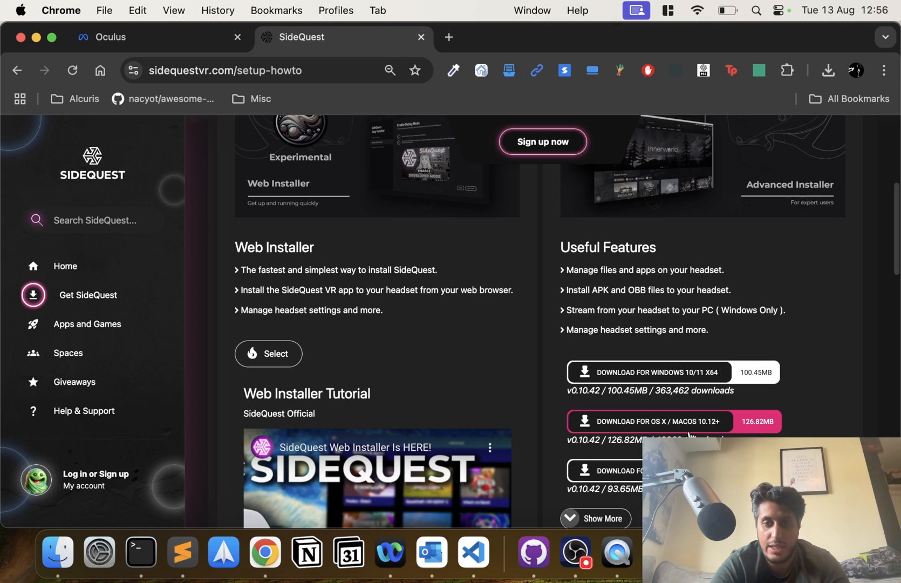
pyautogui.scroll(3, 529, 343)
pyautogui.scroll(-3, 681, 341)
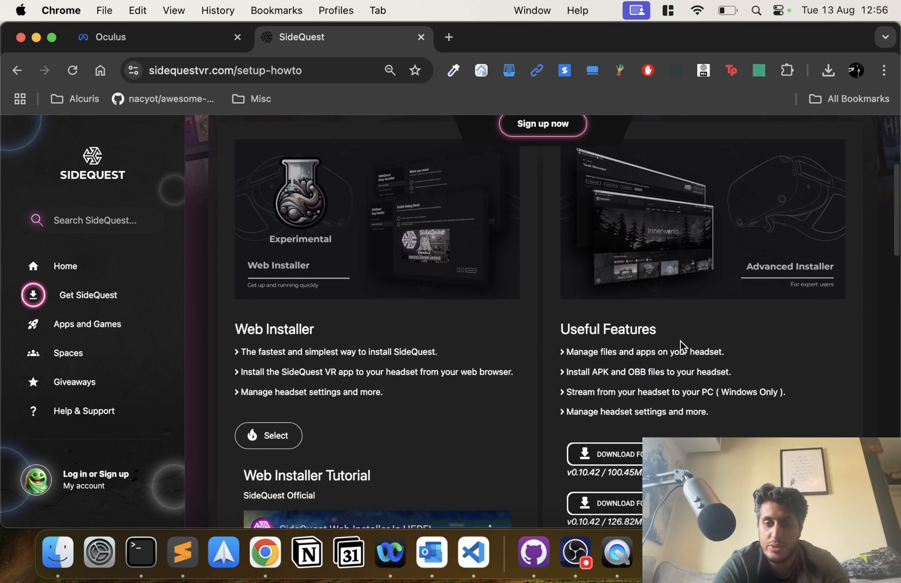
pyautogui.scroll(-2, 681, 341)
pyautogui.click(675, 388)
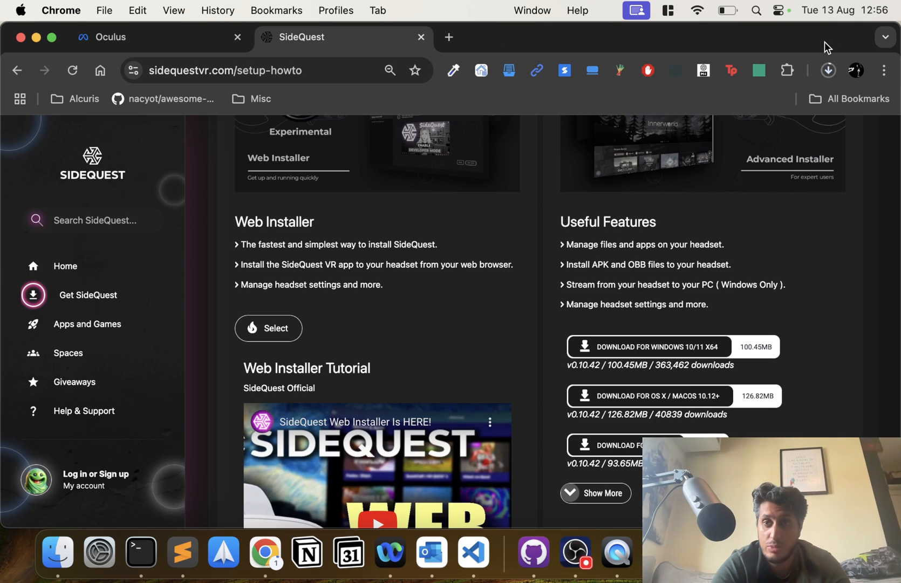
pyautogui.click(828, 69)
pyautogui.click(816, 102)
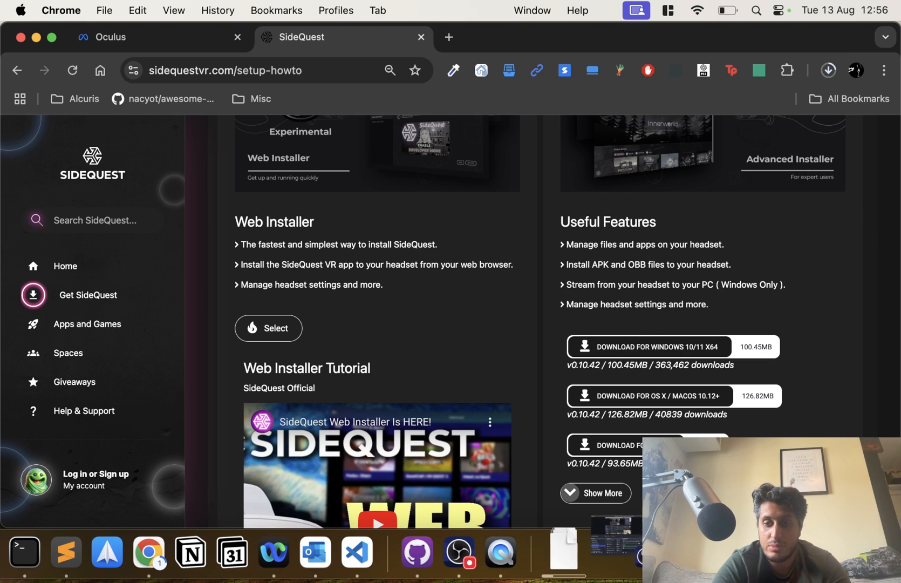
pyautogui.click(827, 72)
pyautogui.click(818, 104)
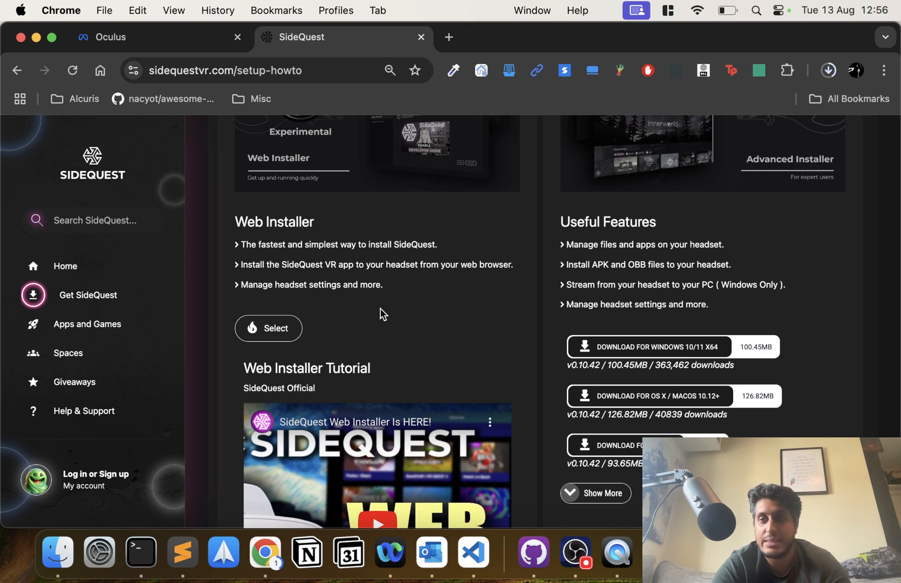
# Cancel the duplicate SideQuest download, close the SideQuest tab and minimize Chrome
pyautogui.click(829, 72)
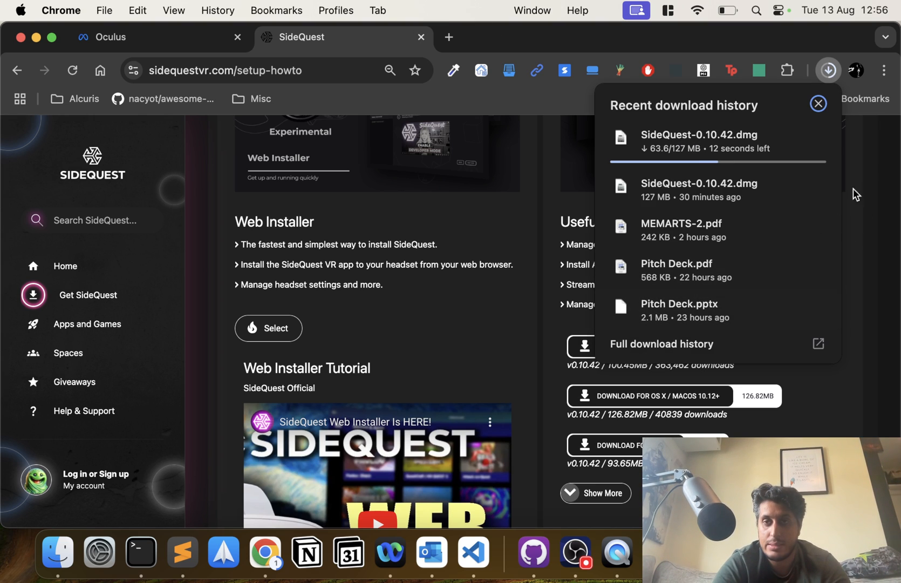
pyautogui.click(812, 140)
pyautogui.click(298, 210)
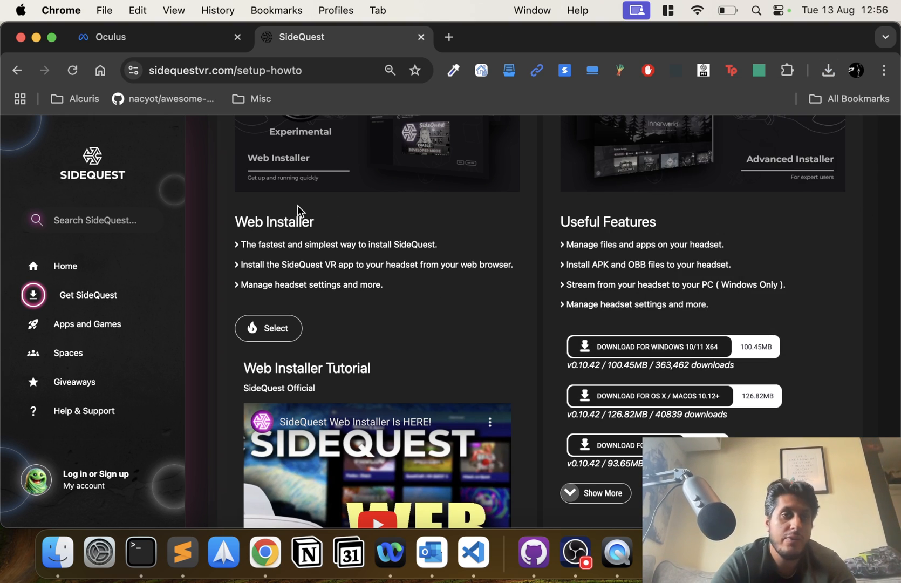
pyautogui.press('super+w')
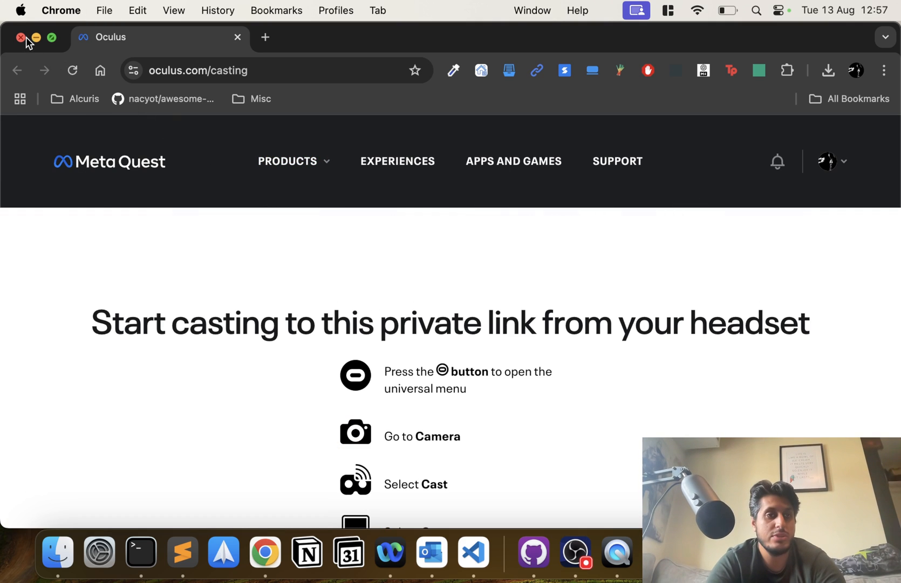
pyautogui.click(36, 36)
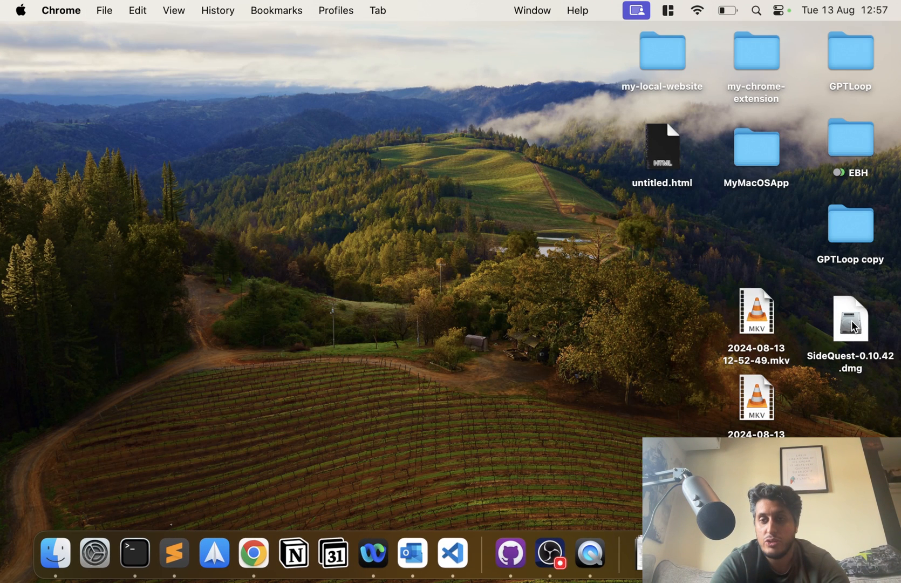
# Install SideQuest 0.10.42 from the disk image into Applications, replacing the older copy
pyautogui.doubleClick(851, 320)
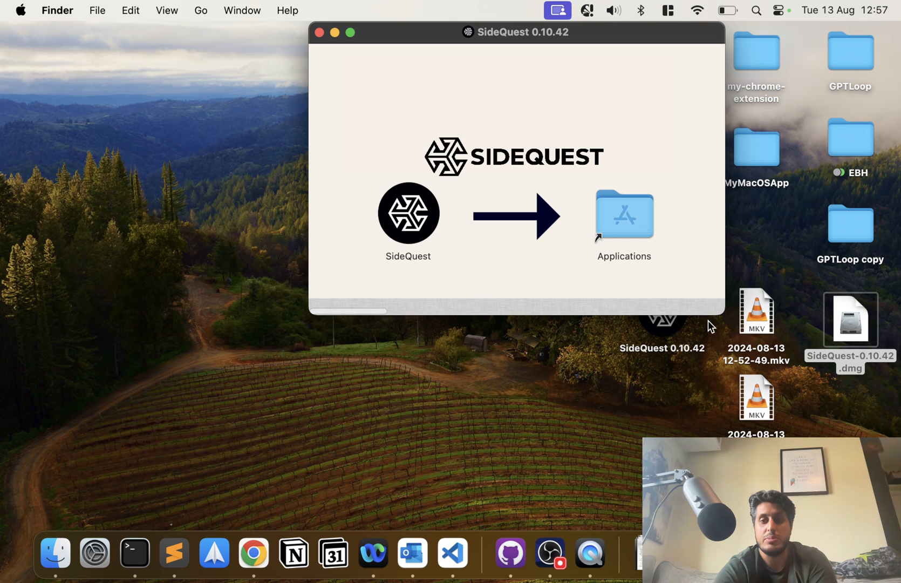
pyautogui.moveTo(408, 213); pyautogui.dragTo(615, 224)
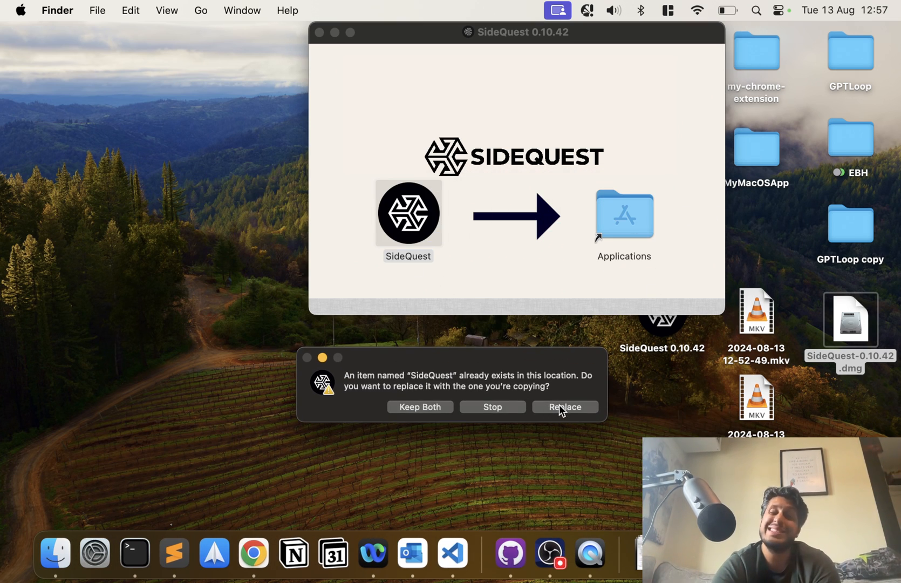
pyautogui.click(561, 408)
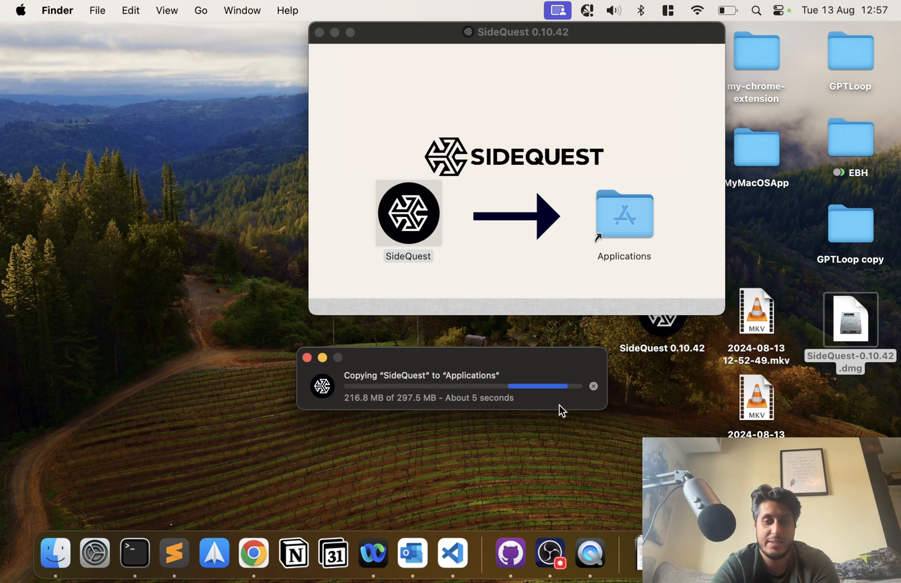
pyautogui.click(318, 32)
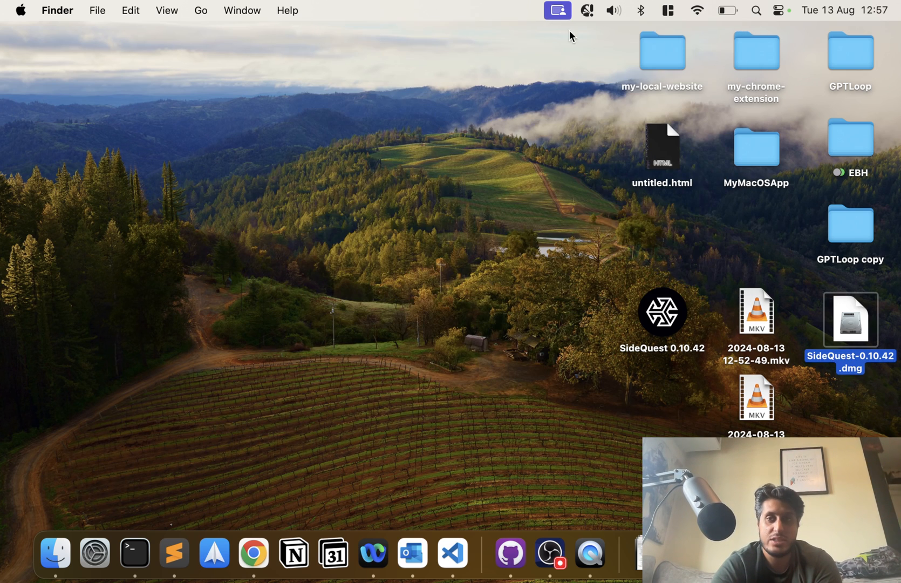
# Launch SideQuest via Spotlight and allow the downloaded app to open
pyautogui.click(758, 11)
pyautogui.write('sideQuest')
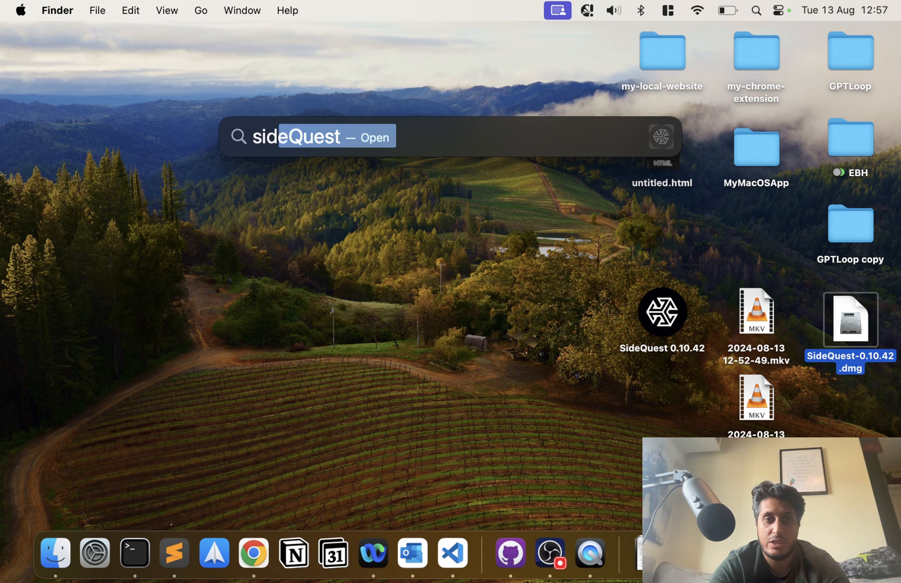
pyautogui.press('Return')
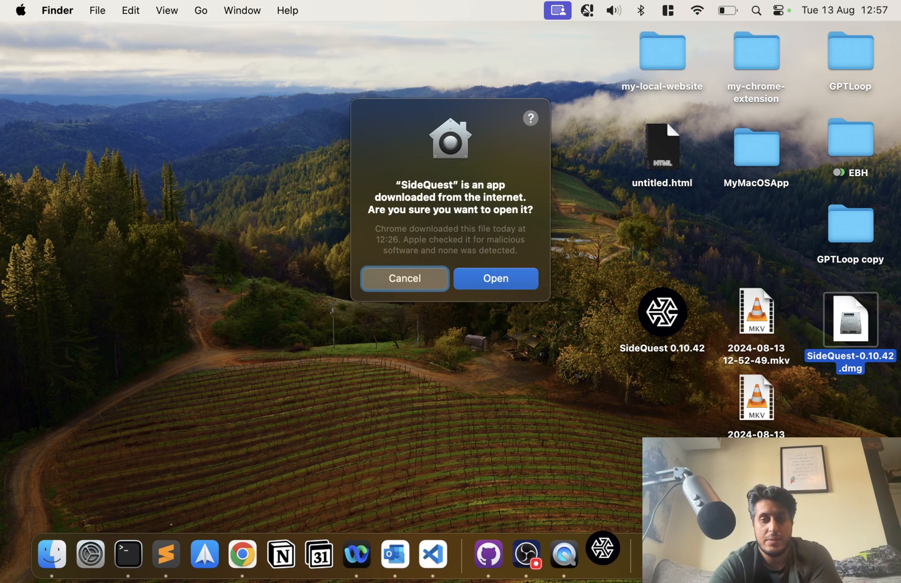
pyautogui.click(492, 285)
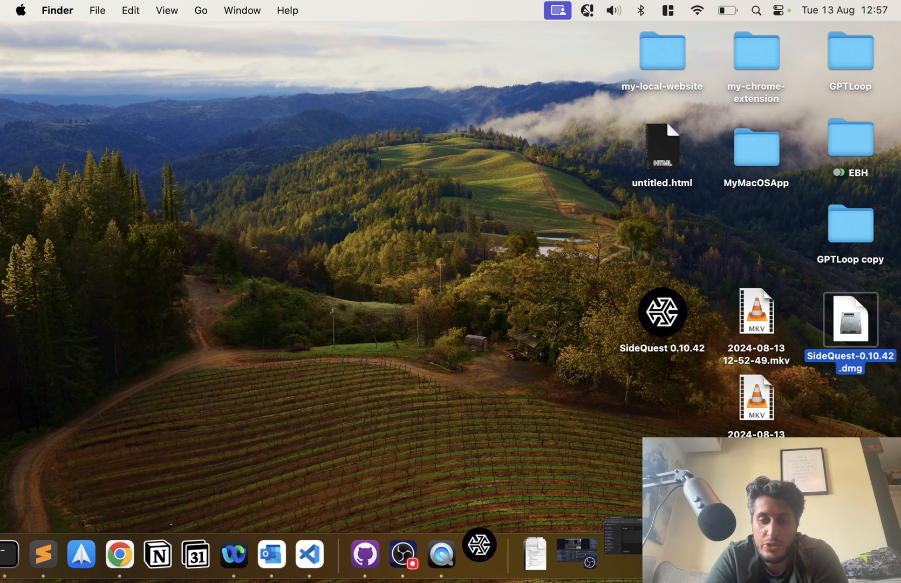
# Load the Amazon UK homepage in a new tab and dismiss the Business prompt
pyautogui.click(578, 553)
pyautogui.click(266, 37)
pyautogui.write('am')
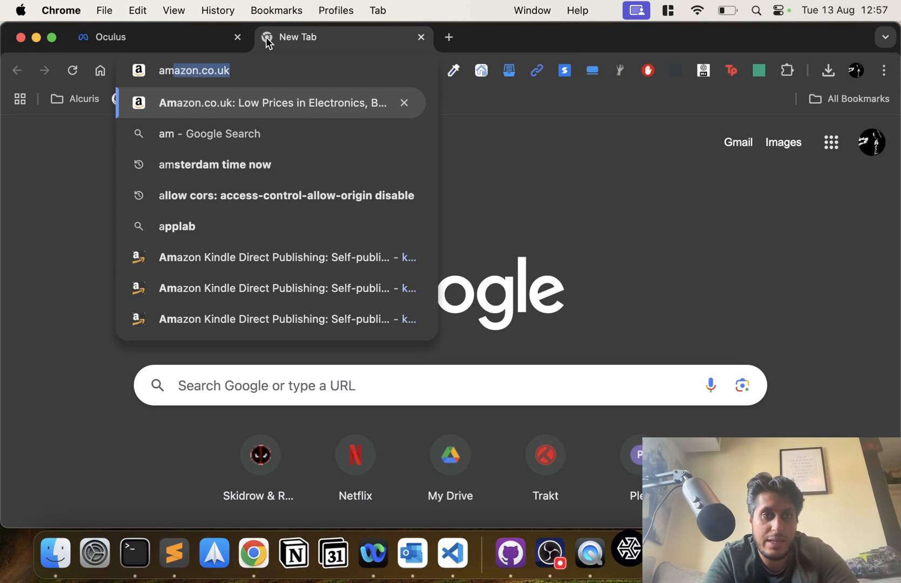
pyautogui.press('Return')
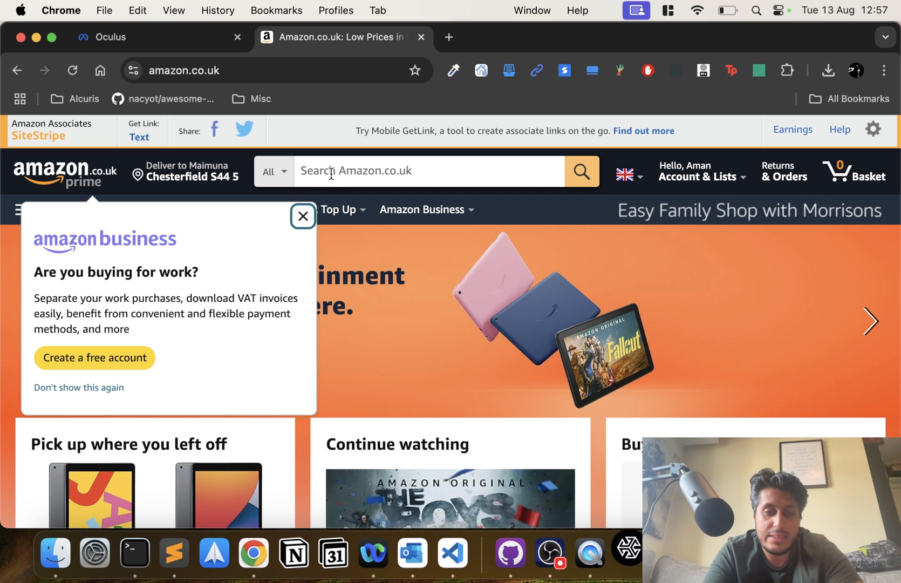
pyautogui.click(302, 217)
pyautogui.moveTo(311, 209)
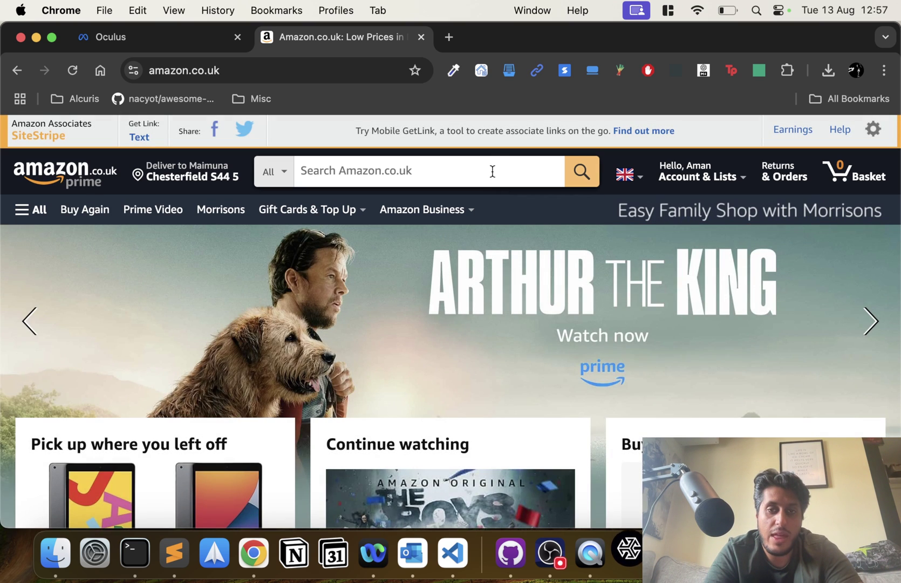
# Search Amazon for '56 ohm cable usb c' and browse the results
pyautogui.click(489, 170)
pyautogui.write('5')
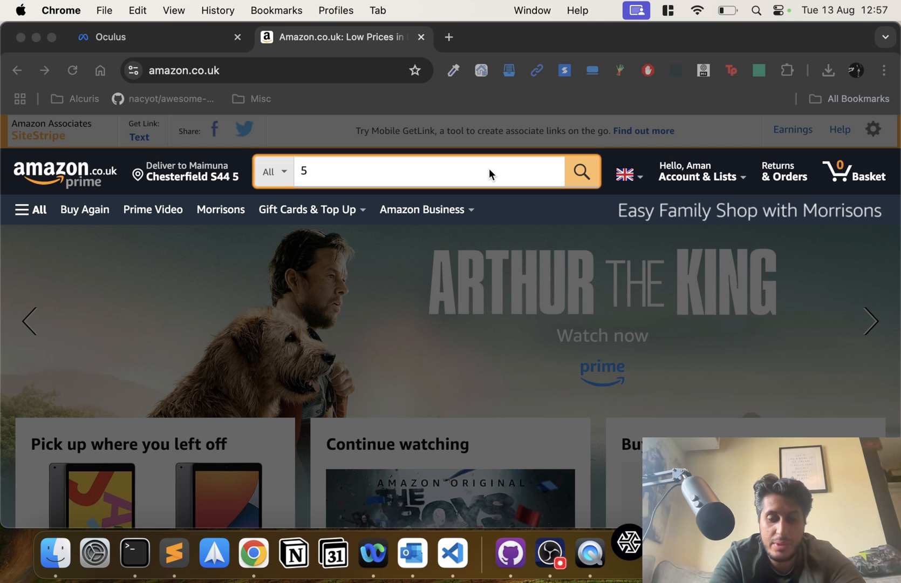
pyautogui.click(489, 169)
pyautogui.write('6 ')
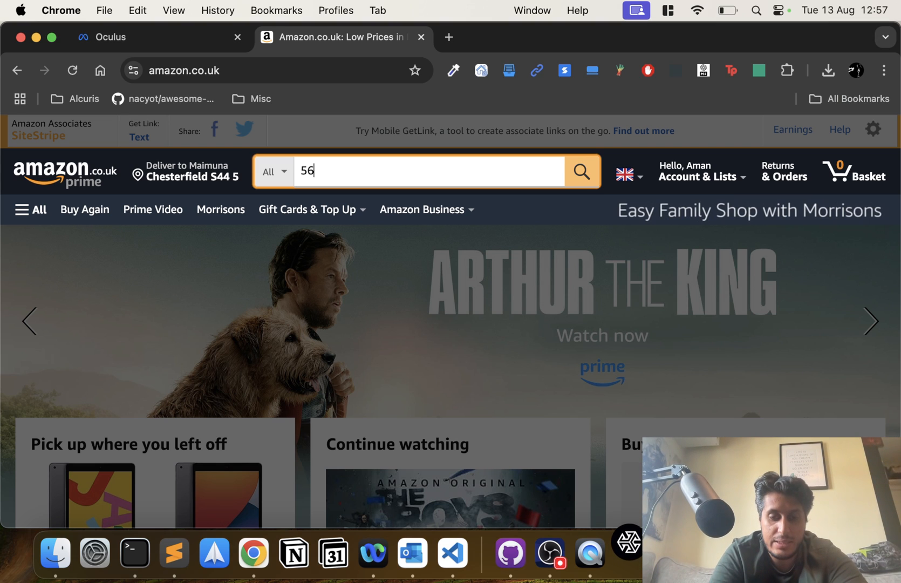
pyautogui.write('ohm c')
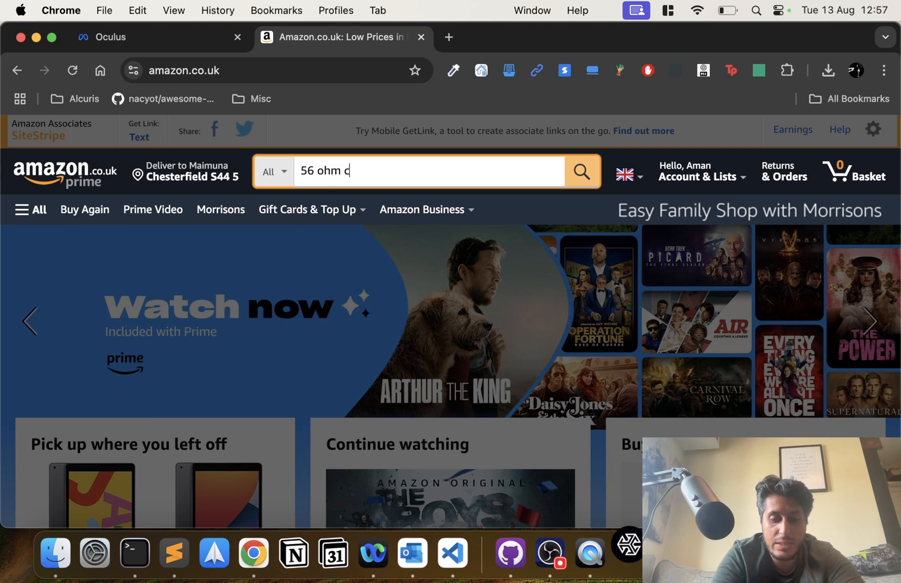
pyautogui.write('able')
pyautogui.press('Return')
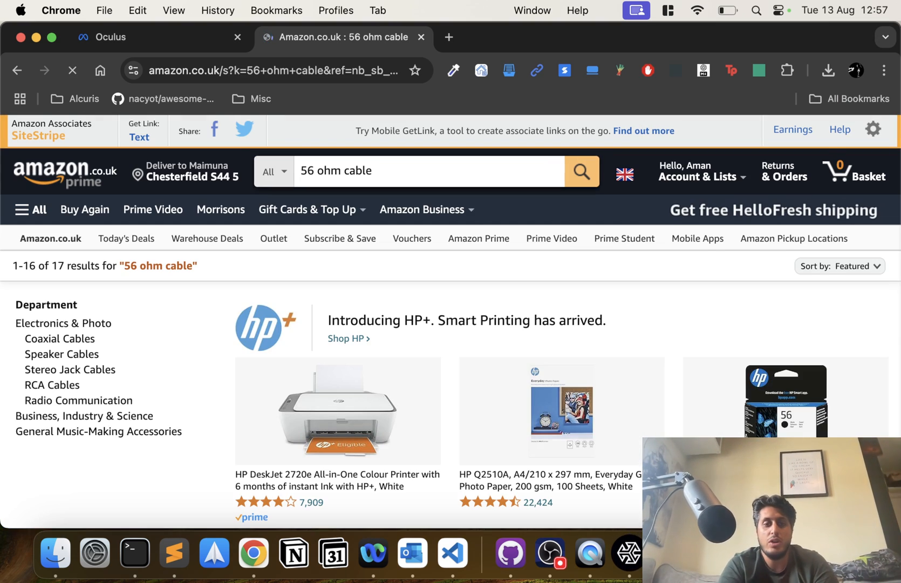
pyautogui.scroll(-2, 558, 319)
pyautogui.scroll(-3, 558, 319)
pyautogui.scroll(-2, 559, 322)
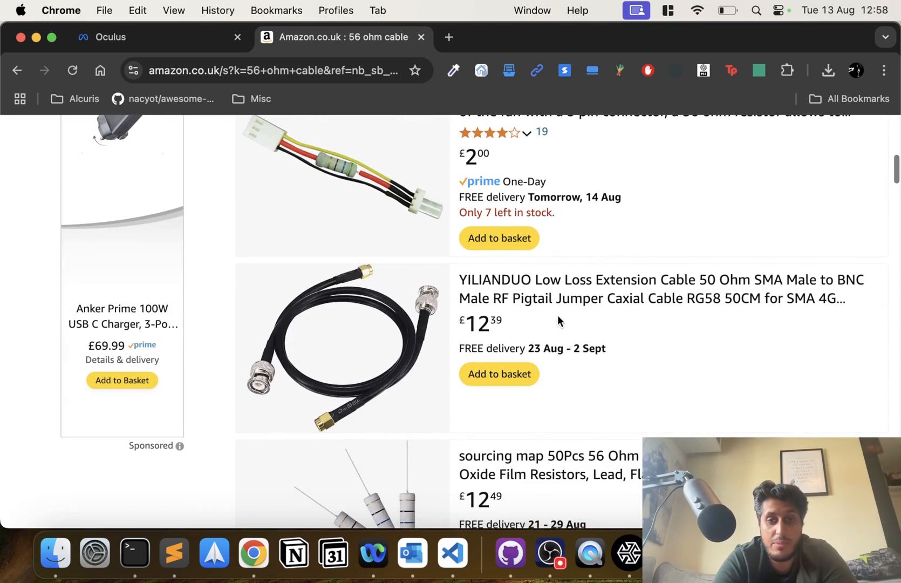
pyautogui.scroll(-3, 603, 383)
pyautogui.scroll(10, 584, 352)
pyautogui.click(376, 171)
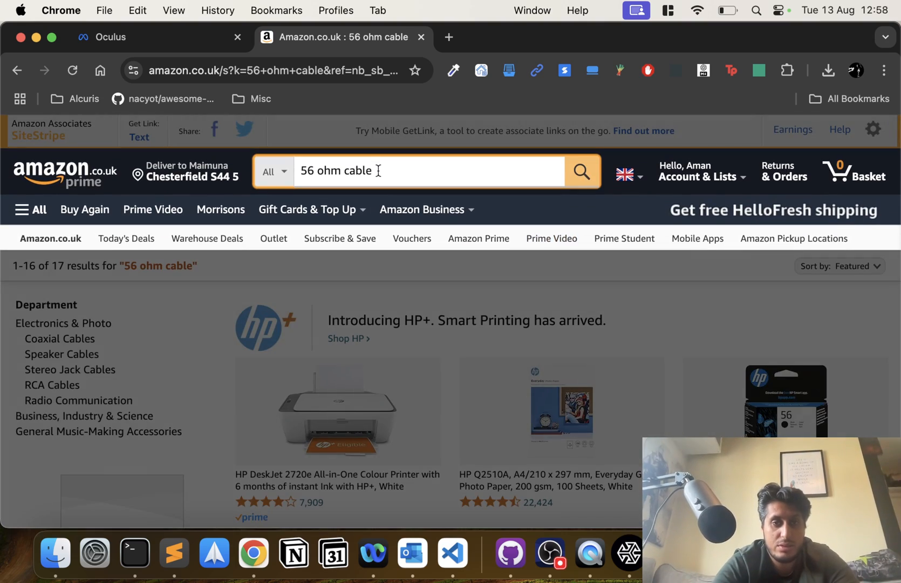
pyautogui.write(' usb c')
pyautogui.press('Return')
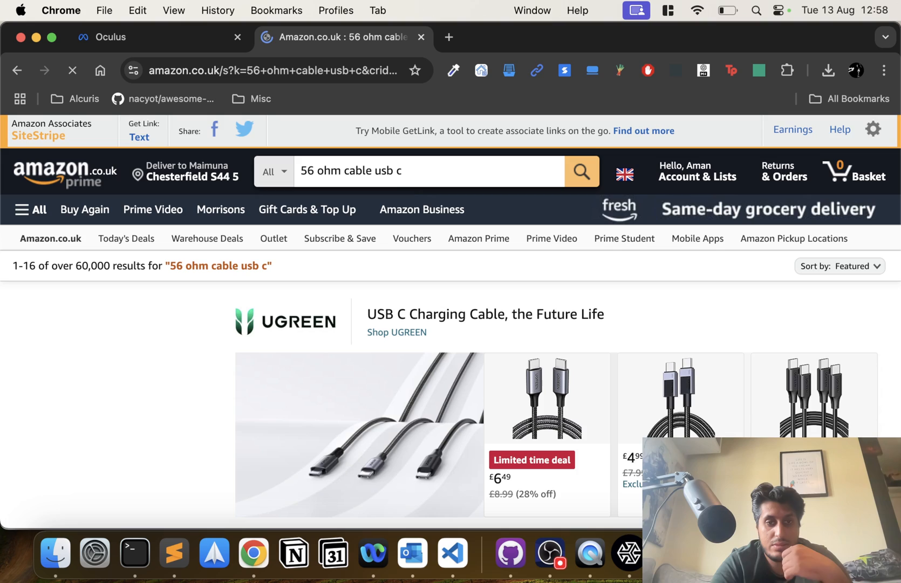
pyautogui.scroll(-4, 535, 381)
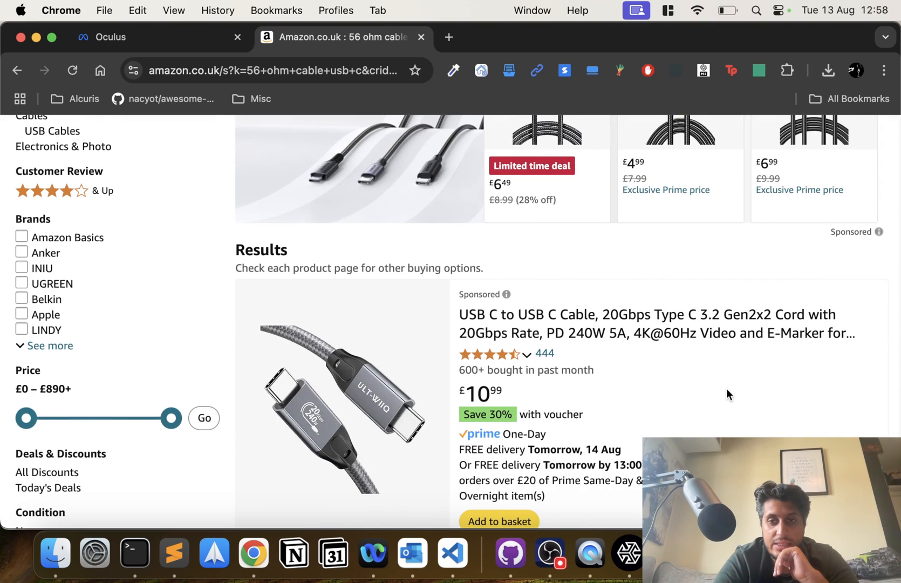
pyautogui.scroll(5, 727, 394)
pyautogui.scroll(-1, 527, 317)
pyautogui.scroll(-4, 526, 315)
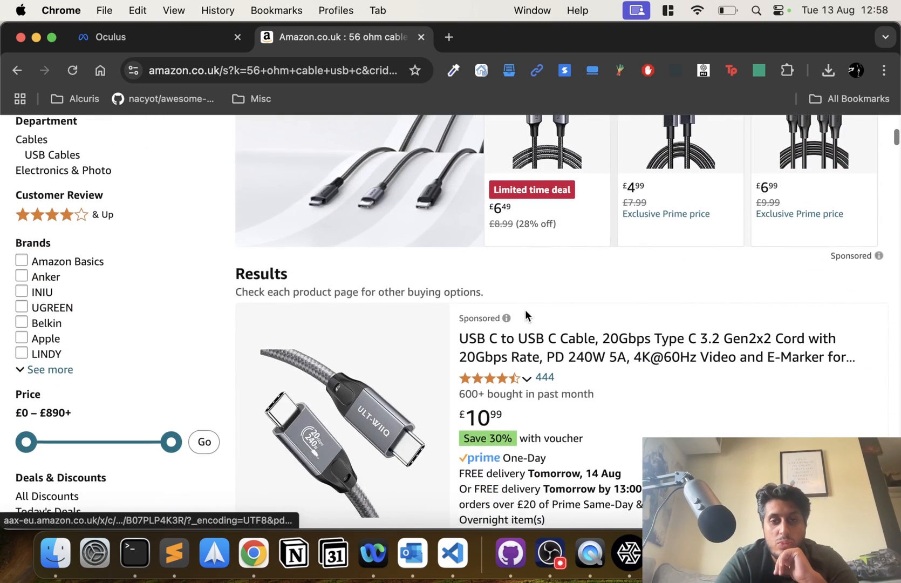
pyautogui.scroll(-5, 527, 315)
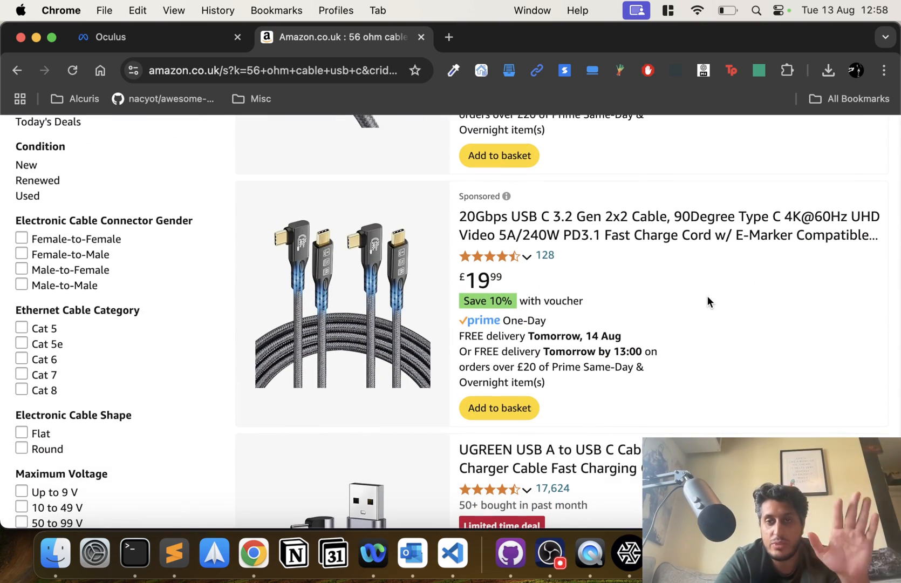
pyautogui.scroll(-2, 707, 297)
pyautogui.scroll(-1, 708, 297)
pyautogui.scroll(-5, 707, 297)
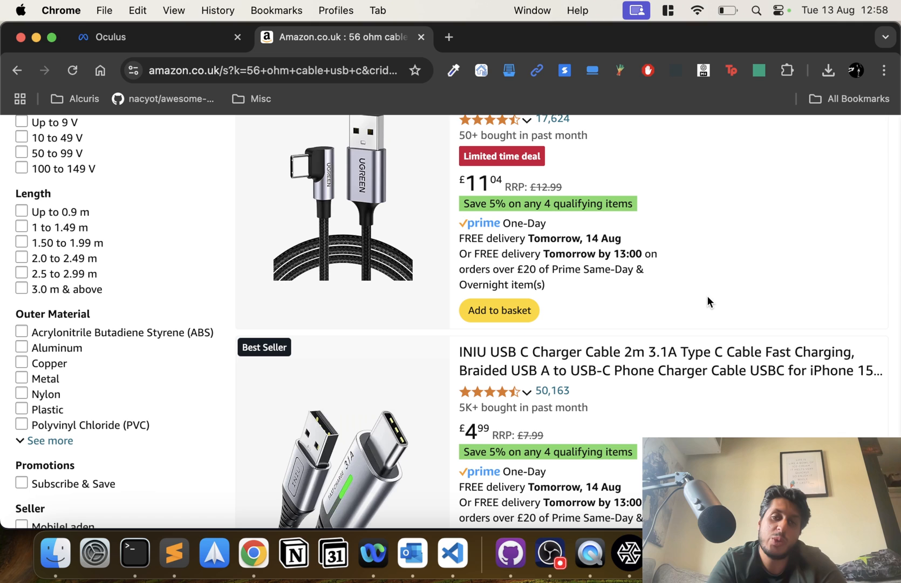
pyautogui.scroll(3, 707, 302)
pyautogui.scroll(1, 708, 301)
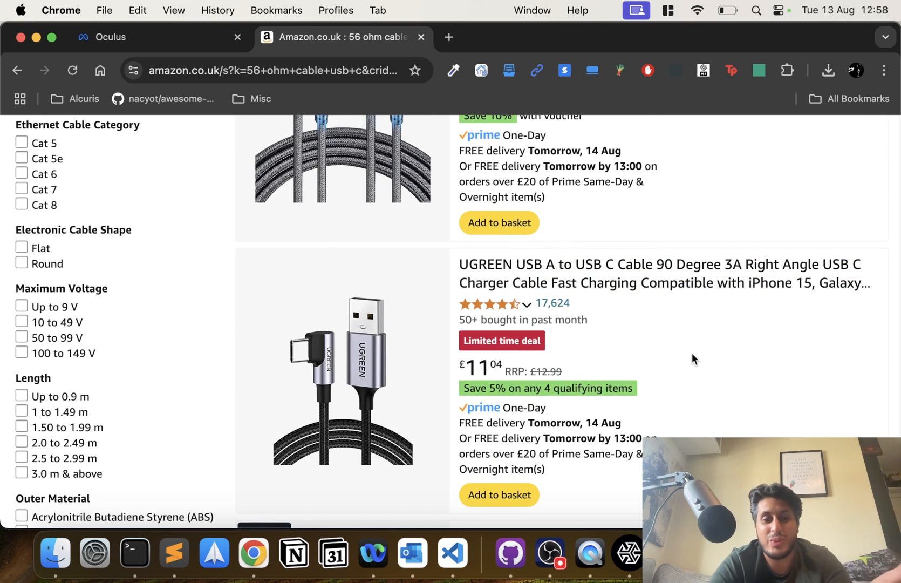
pyautogui.scroll(1, 692, 353)
pyautogui.scroll(2, 600, 382)
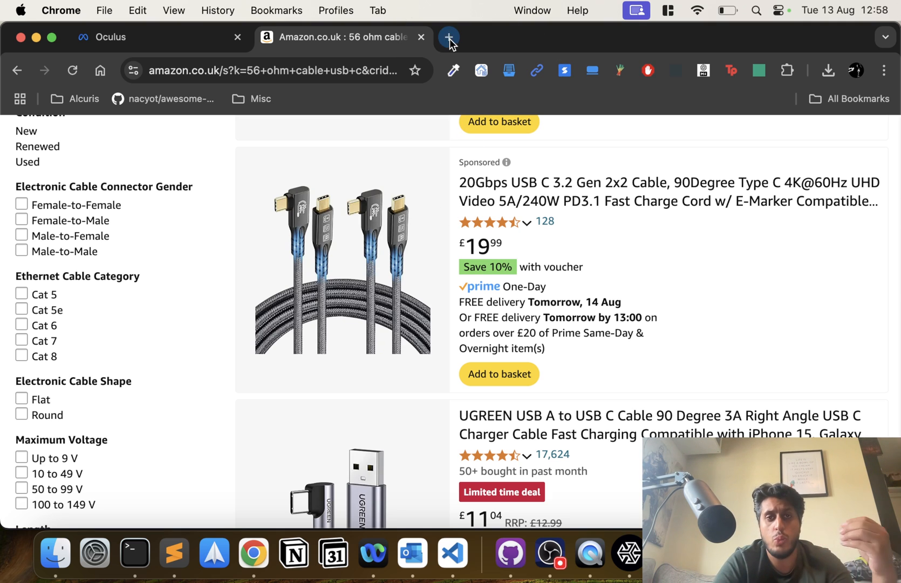
# Close the Amazon tab and minimize Chrome to reveal SideQuest with the Quest Pro connected
pyautogui.click(421, 36)
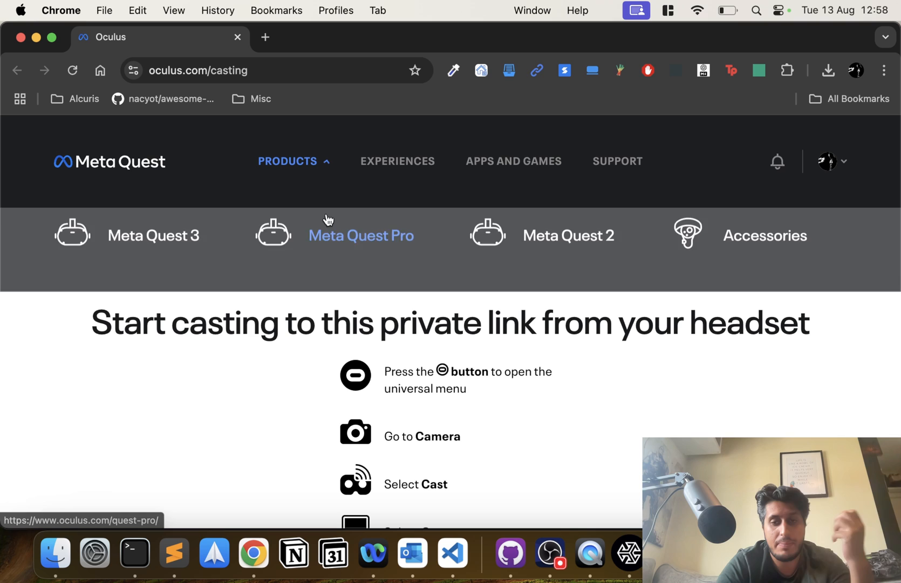
pyautogui.click(32, 37)
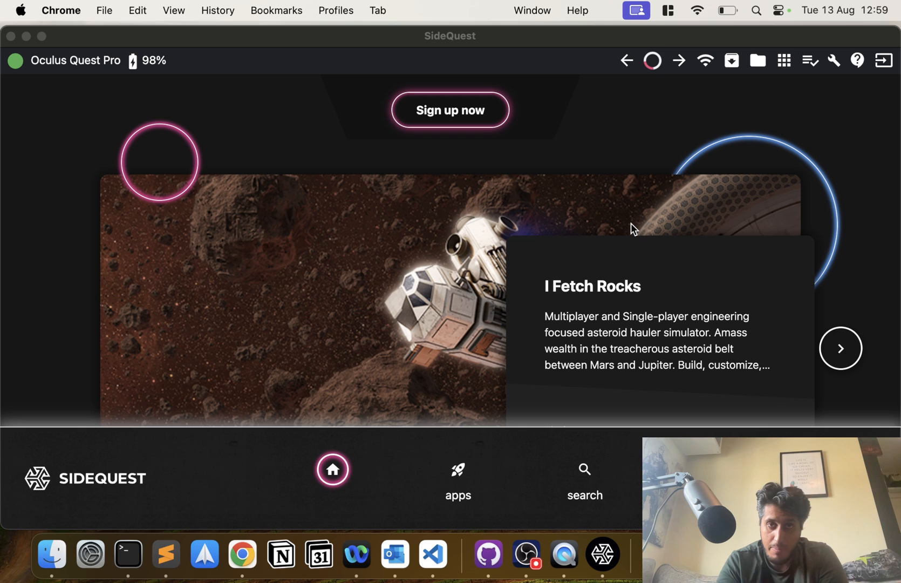
pyautogui.click(609, 108)
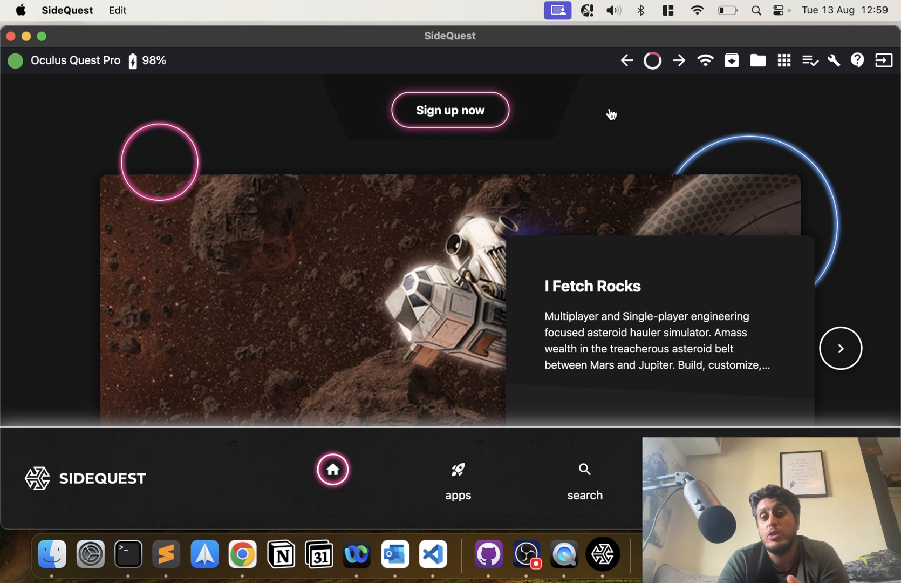
pyautogui.click(733, 61)
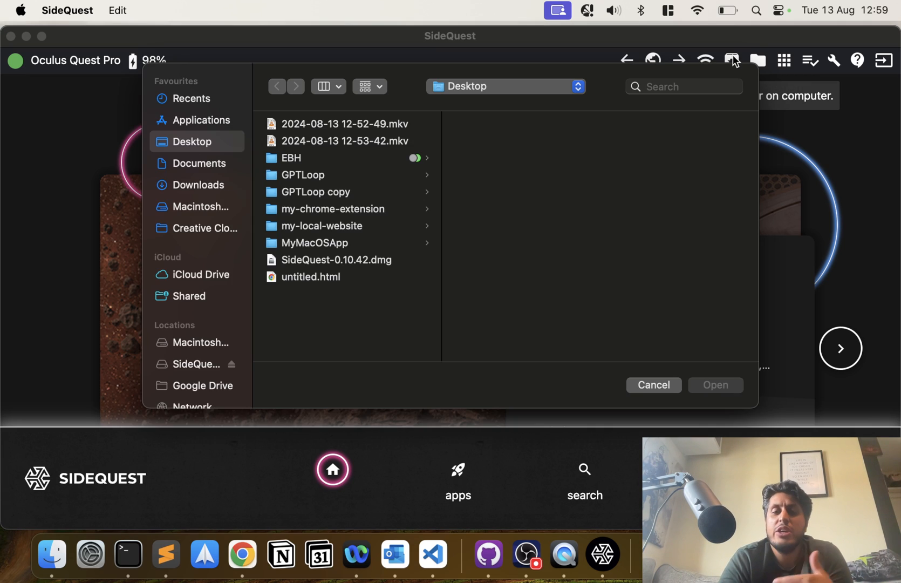
pyautogui.click(637, 384)
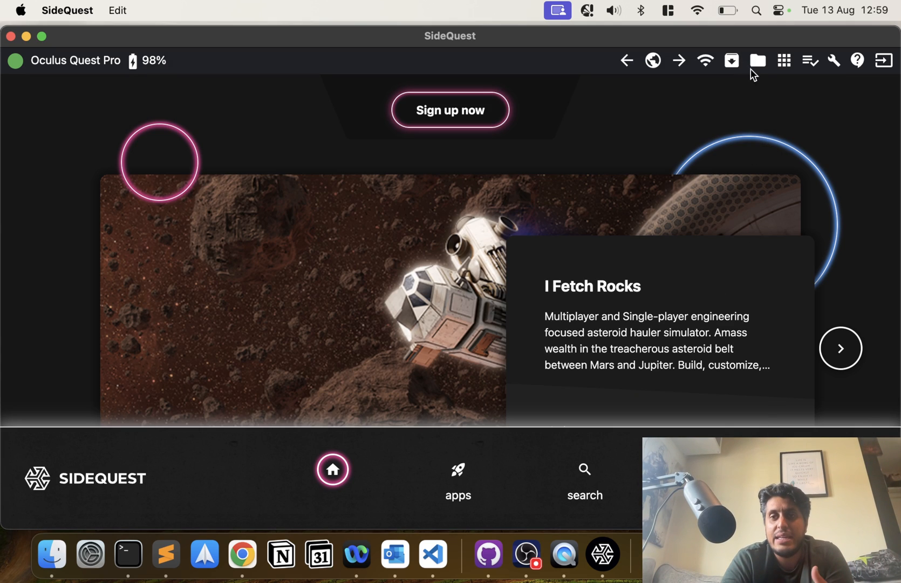
pyautogui.click(757, 68)
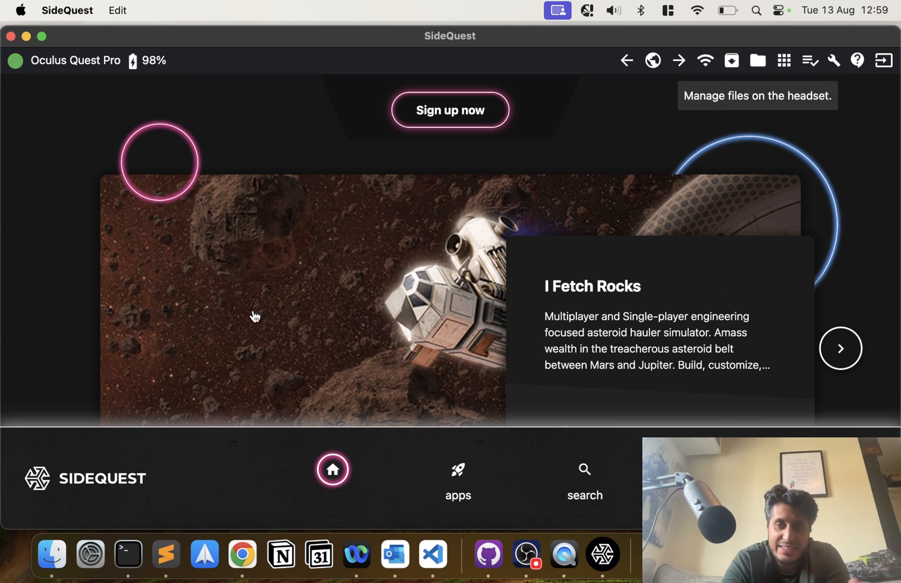
pyautogui.scroll(-5, 255, 316)
pyautogui.scroll(10, 255, 316)
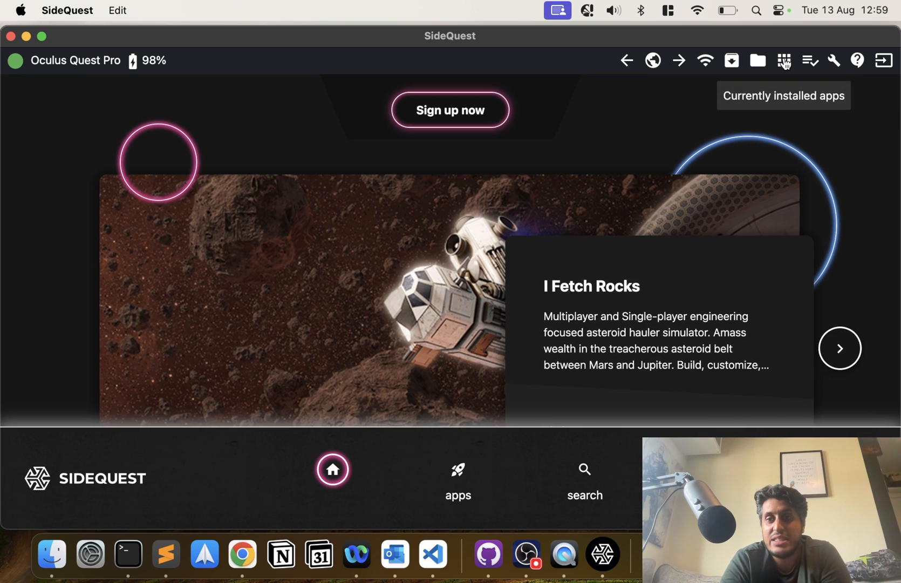
pyautogui.click(770, 60)
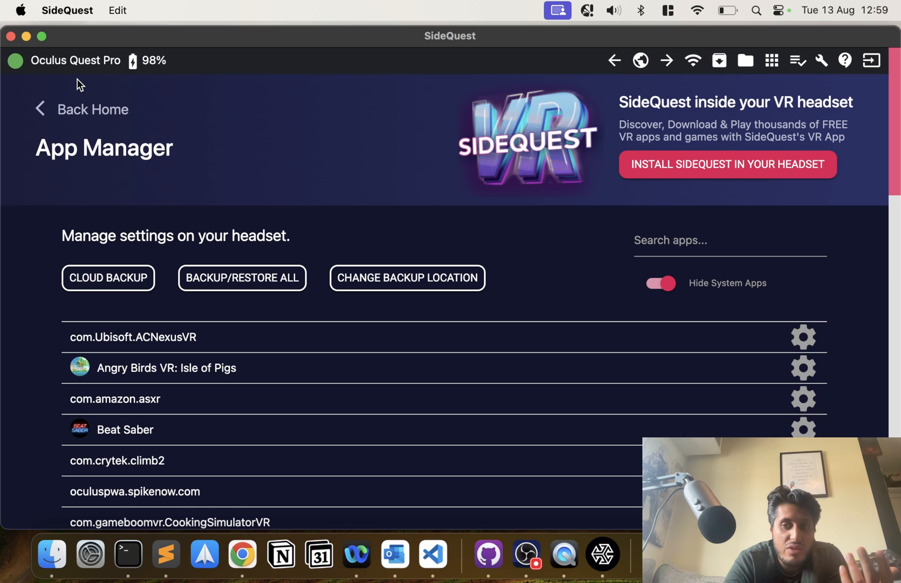
pyautogui.click(803, 336)
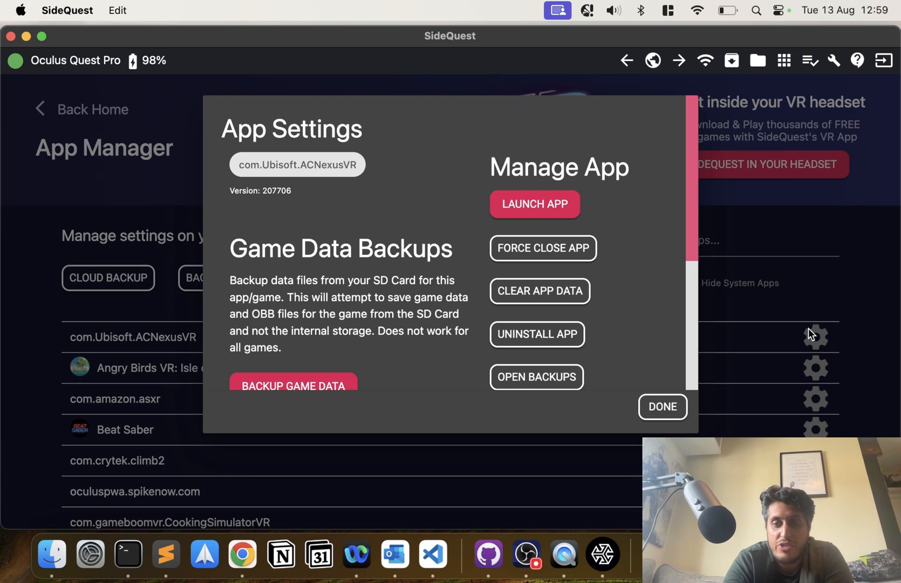
pyautogui.scroll(-5, 649, 350)
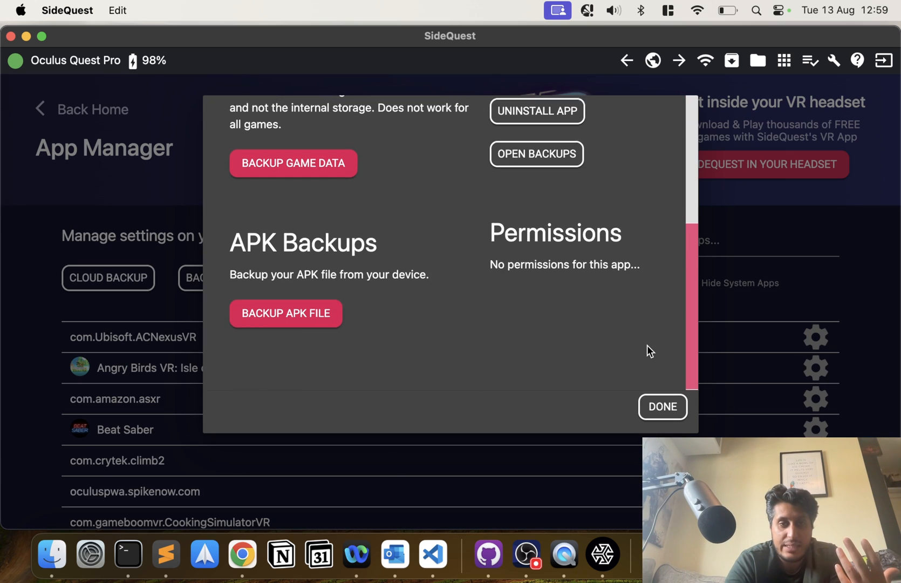
pyautogui.scroll(5, 647, 352)
pyautogui.click(655, 409)
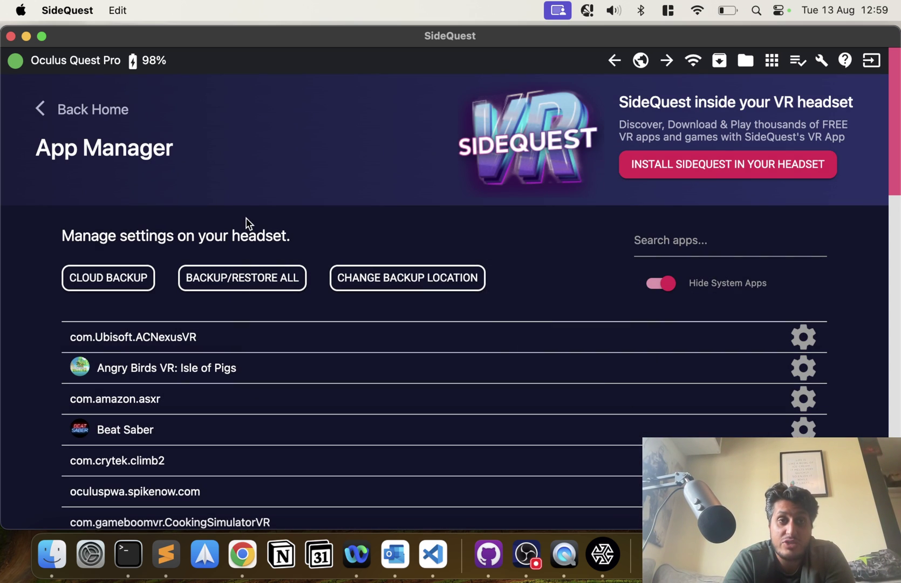
pyautogui.click(39, 113)
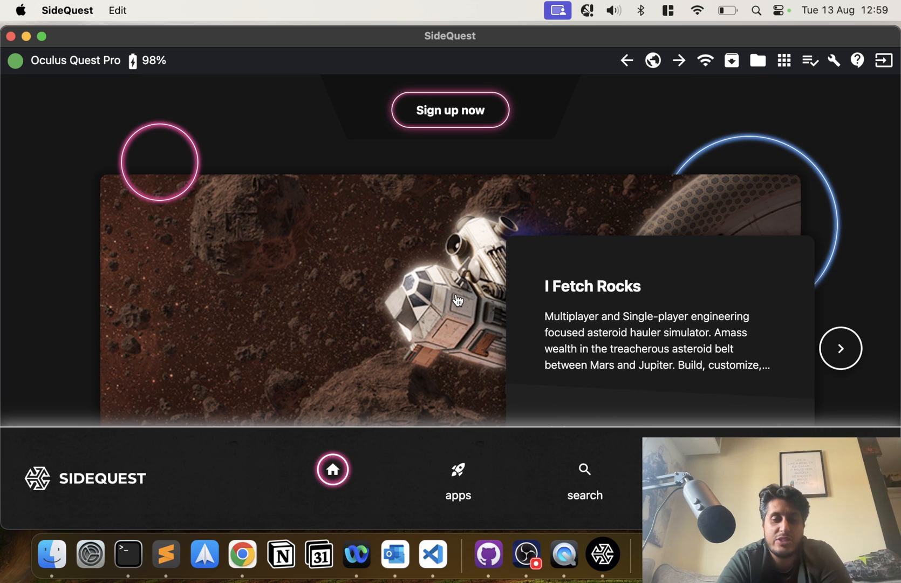
pyautogui.scroll(-3, 456, 300)
pyautogui.scroll(-1, 533, 308)
pyautogui.scroll(-3, 563, 324)
pyautogui.scroll(-1, 585, 342)
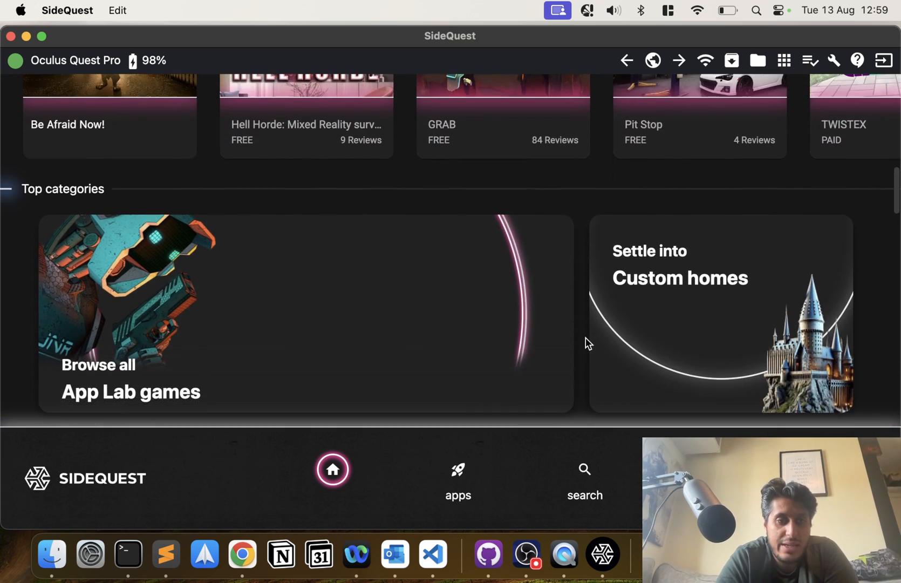
pyautogui.scroll(-3, 585, 337)
pyautogui.scroll(-5, 584, 338)
pyautogui.scroll(-3, 585, 337)
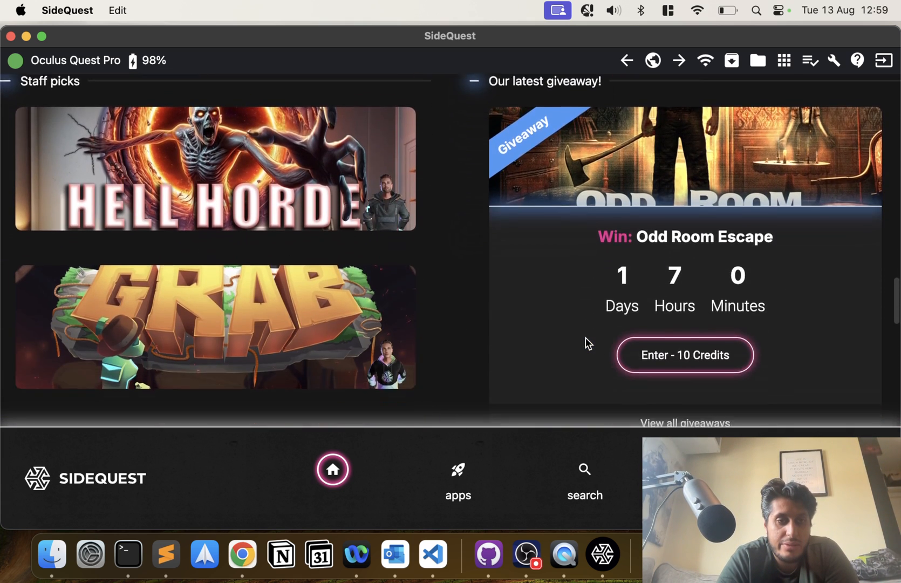
pyautogui.scroll(-3, 586, 338)
pyautogui.scroll(-5, 585, 338)
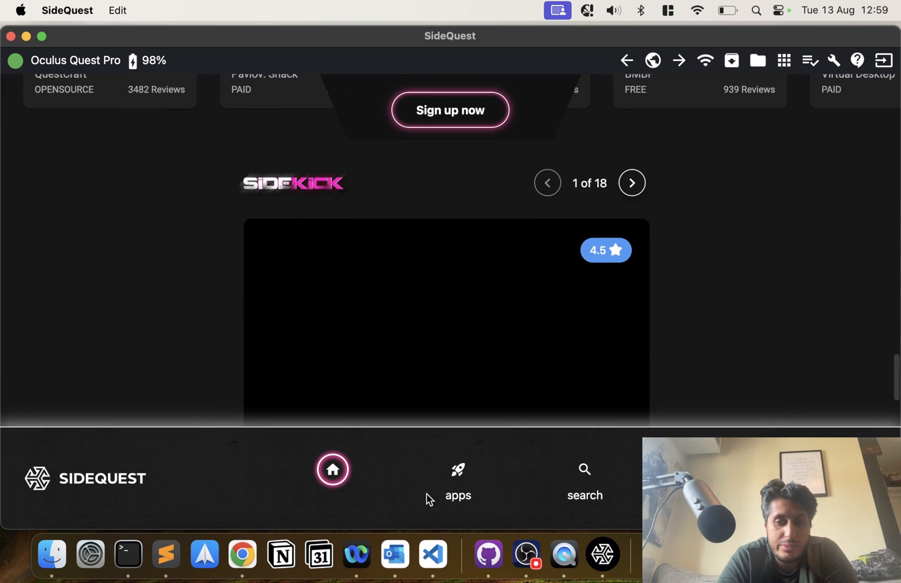
# Browse the SideQuest app catalogue and open the Boneless detail page
pyautogui.click(456, 485)
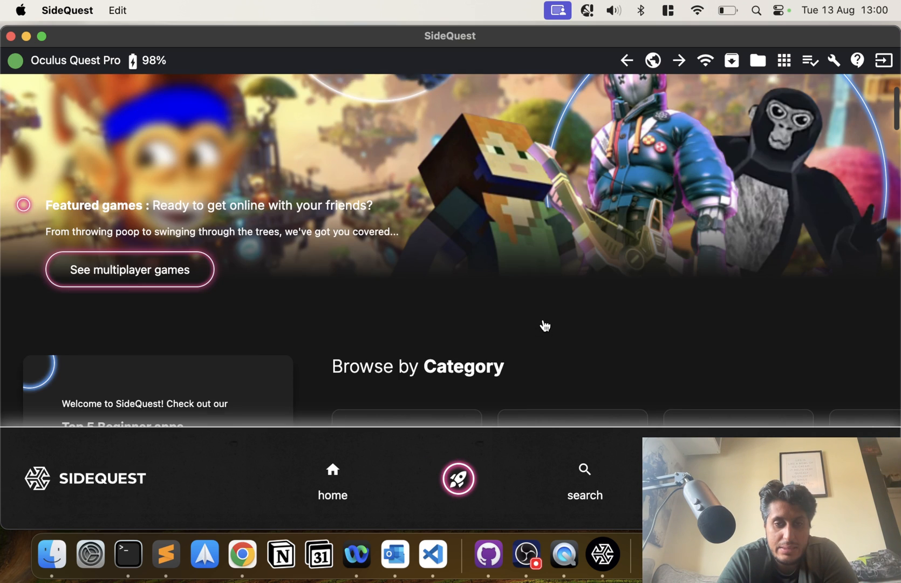
pyautogui.scroll(-1, 542, 324)
pyautogui.scroll(-4, 521, 337)
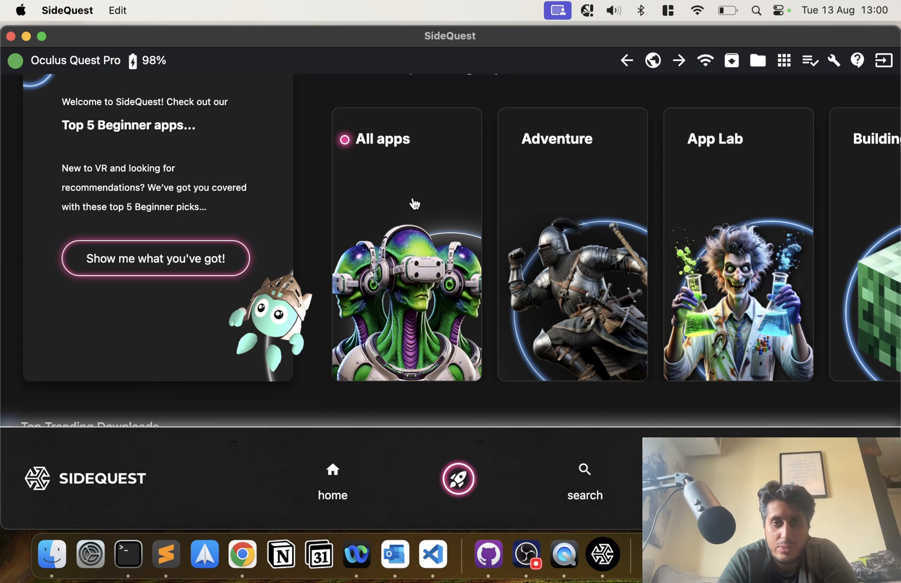
pyautogui.click(414, 204)
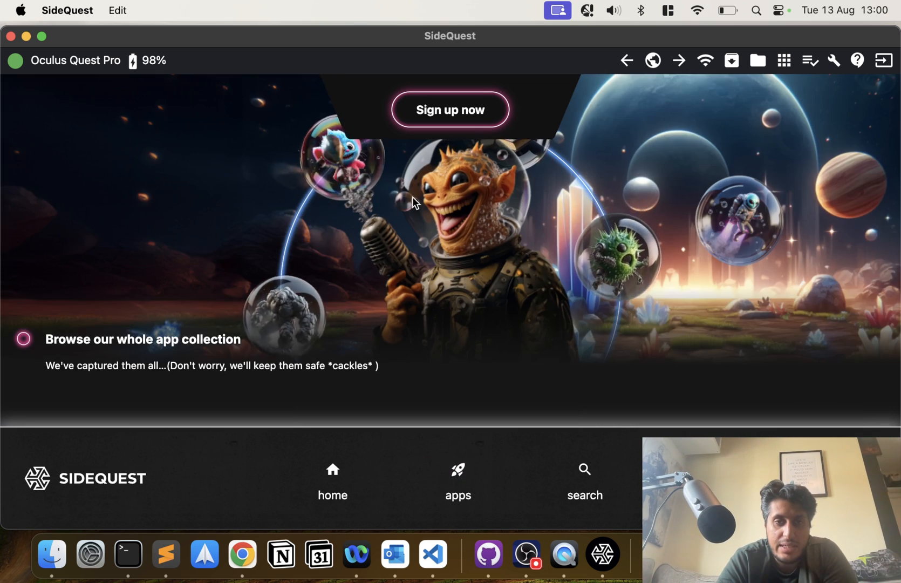
pyautogui.scroll(-3, 434, 314)
pyautogui.scroll(-3, 435, 315)
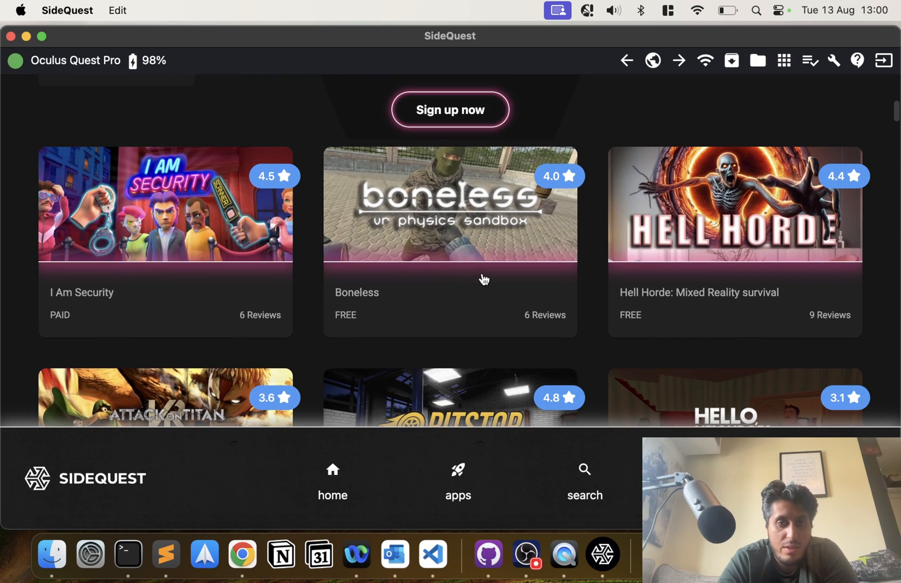
pyautogui.click(401, 249)
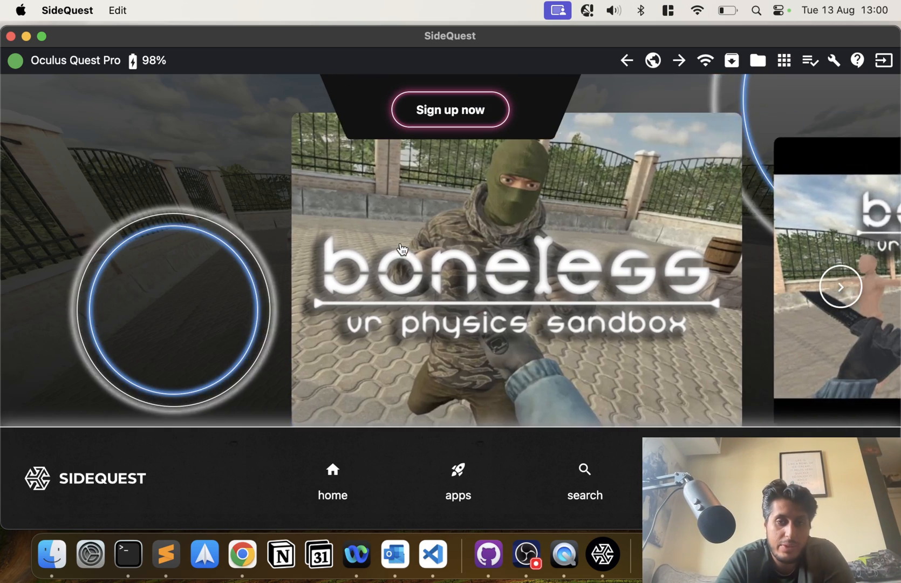
pyautogui.scroll(-3, 401, 250)
pyautogui.scroll(2, 676, 187)
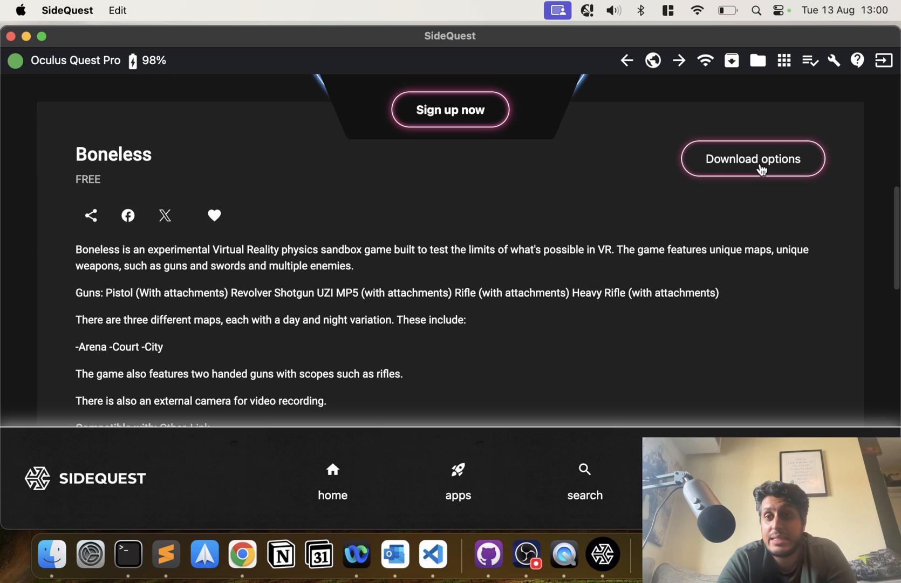
# View the Boneless download options, dismiss the dialog and return to the app listing
pyautogui.click(759, 162)
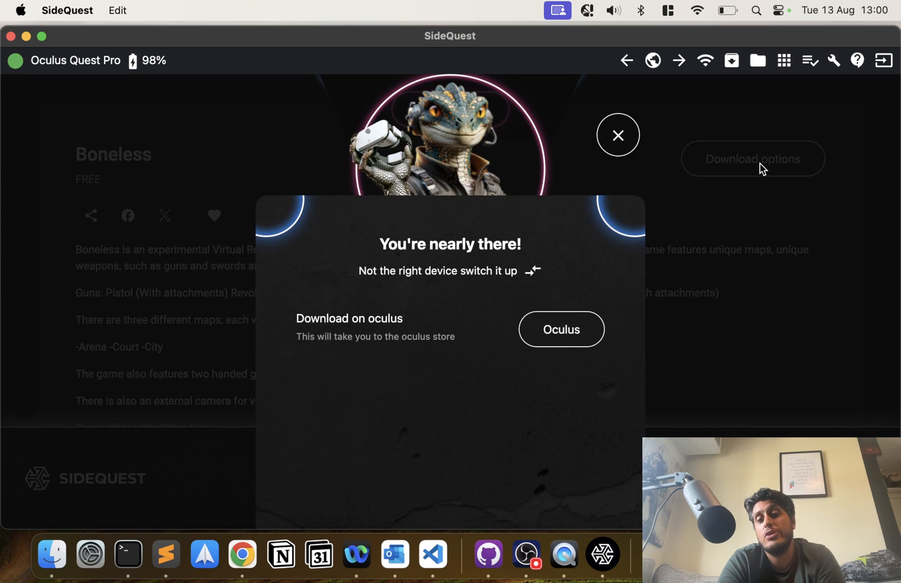
pyautogui.click(631, 136)
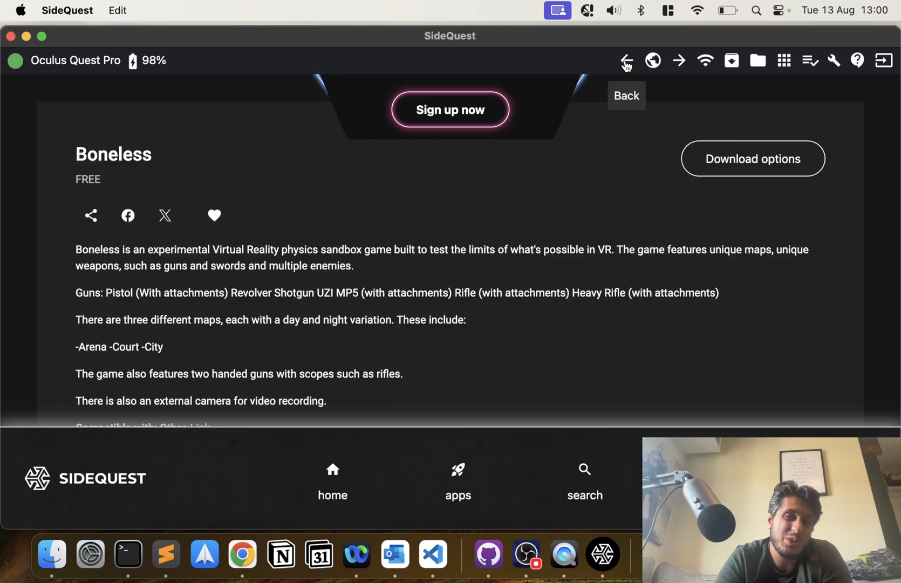
pyautogui.click(626, 66)
pyautogui.scroll(-3, 460, 306)
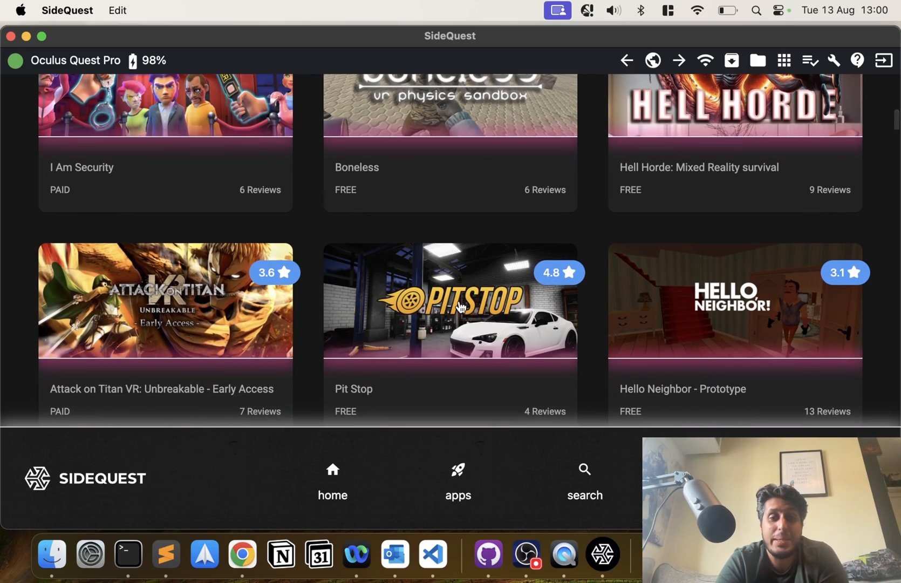
pyautogui.scroll(-3, 461, 306)
pyautogui.scroll(-2, 460, 306)
pyautogui.scroll(-4, 460, 305)
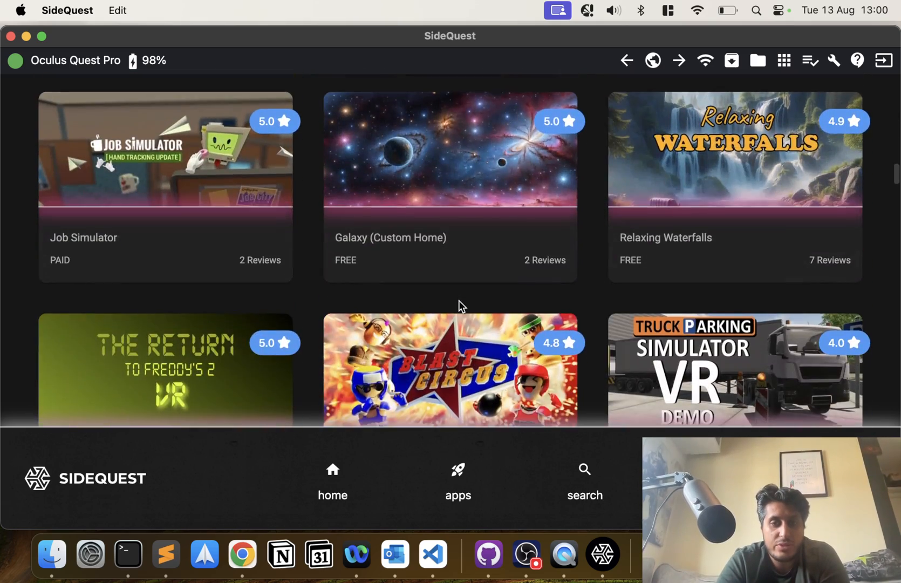
pyautogui.scroll(-5, 459, 305)
pyautogui.scroll(-5, 458, 305)
pyautogui.scroll(-5, 459, 305)
pyautogui.scroll(4, 460, 308)
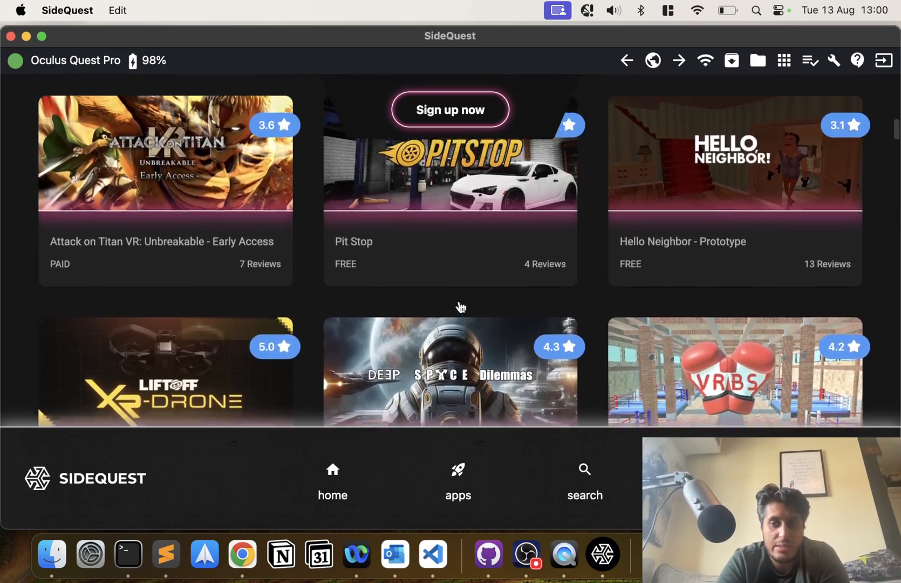
pyautogui.scroll(3, 458, 306)
pyautogui.scroll(3, 458, 306)
pyautogui.scroll(2, 457, 306)
pyautogui.scroll(-8, 458, 305)
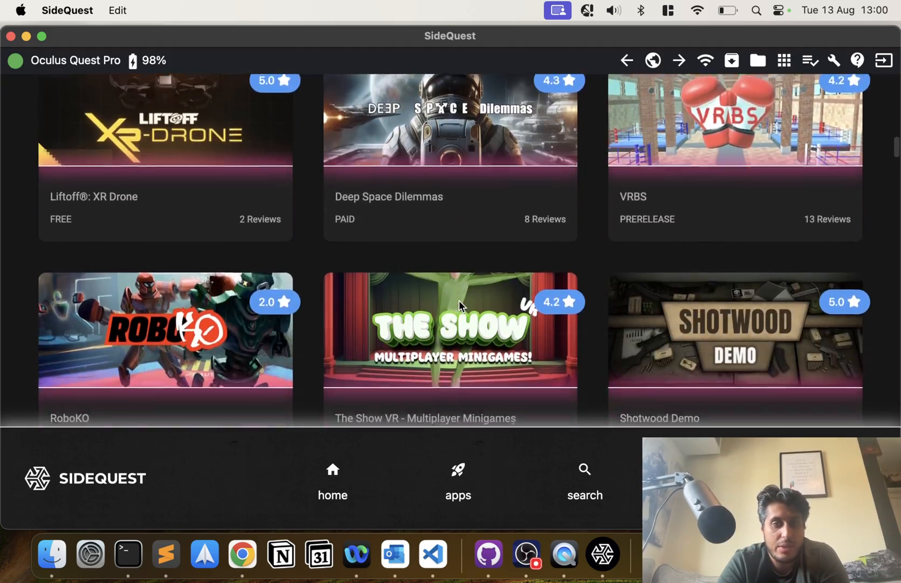
pyautogui.scroll(-5, 458, 306)
pyautogui.scroll(-3, 459, 306)
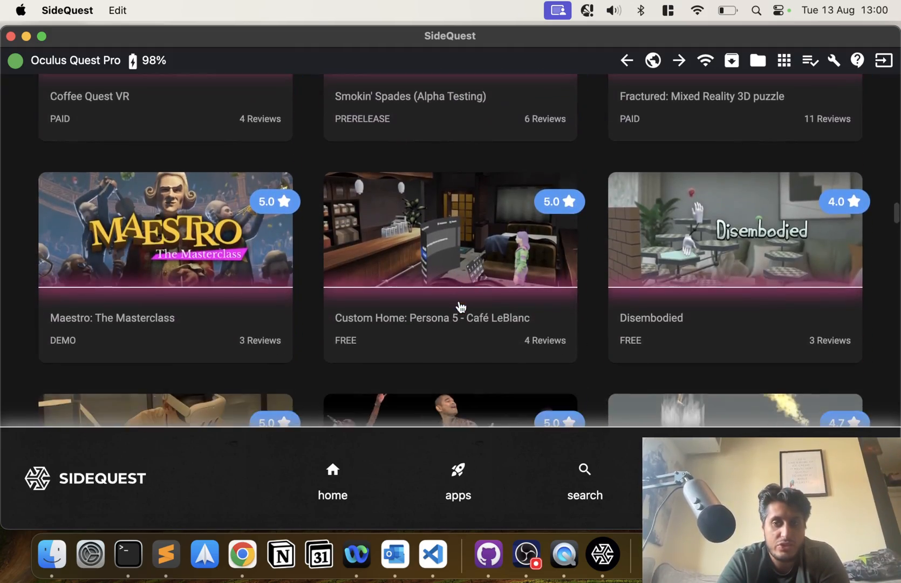
pyautogui.scroll(-3, 459, 306)
pyautogui.scroll(3, 460, 299)
pyautogui.scroll(15, 461, 296)
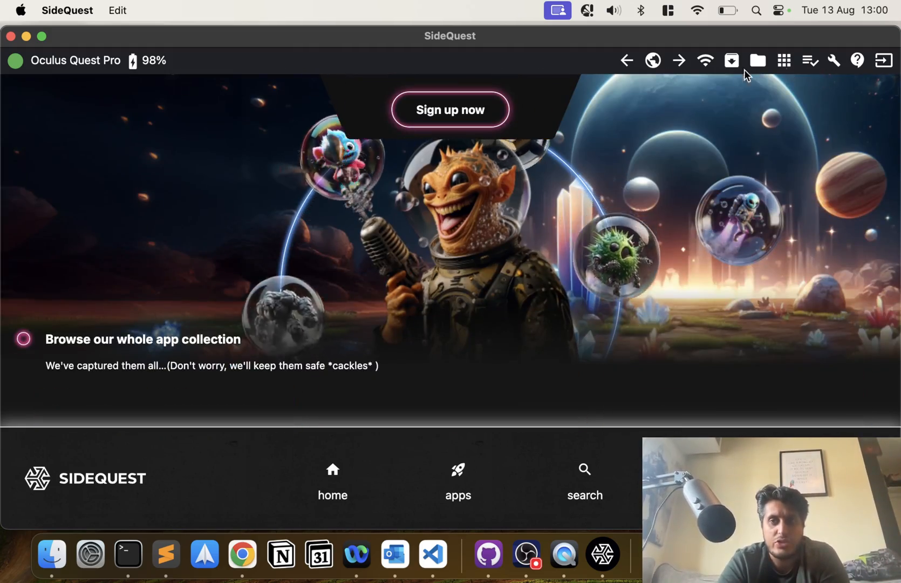
# Search for 'sidecraft' with no results, then reach QuestCraft via Top Trending Downloads under apps
pyautogui.click(586, 472)
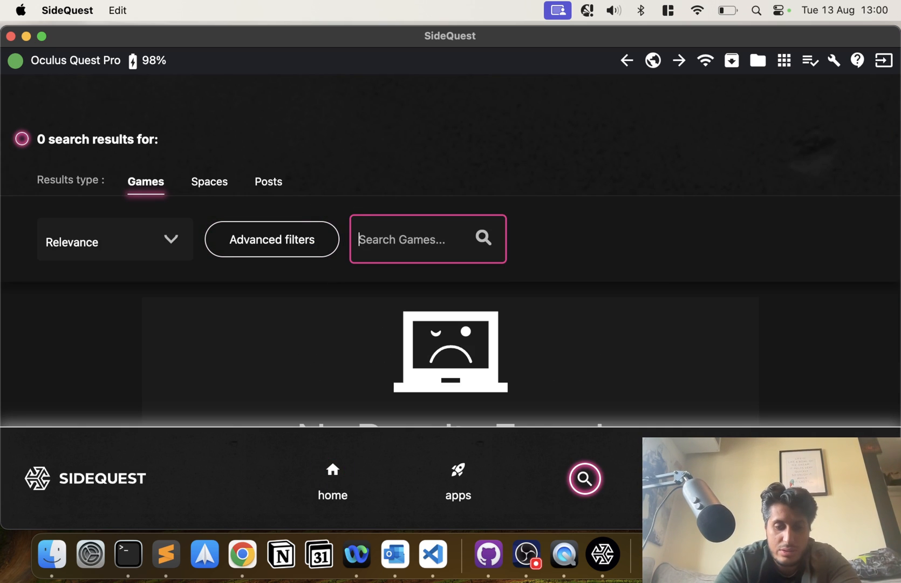
pyautogui.write('sidecraft')
pyautogui.press('Return')
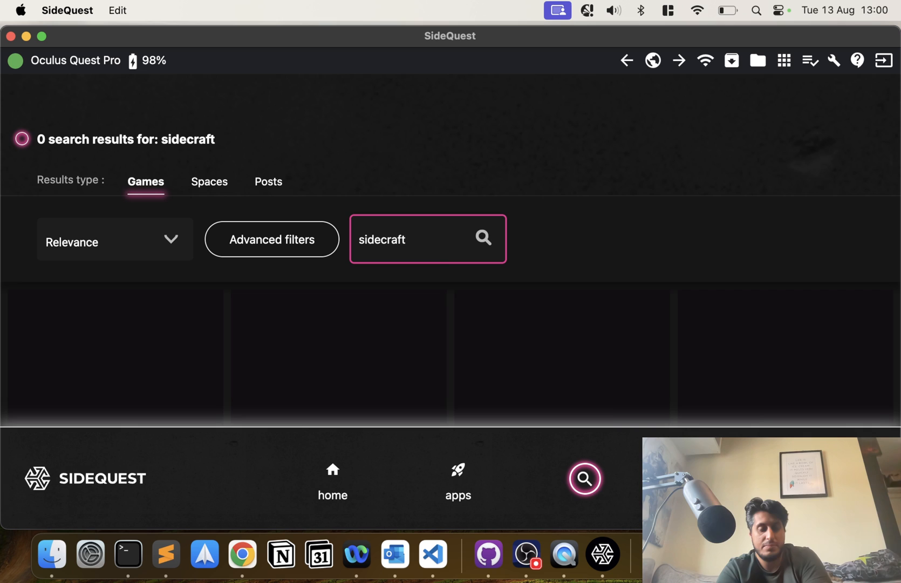
pyautogui.scroll(-3, 555, 323)
pyautogui.scroll(-7, 567, 337)
pyautogui.scroll(3, 567, 336)
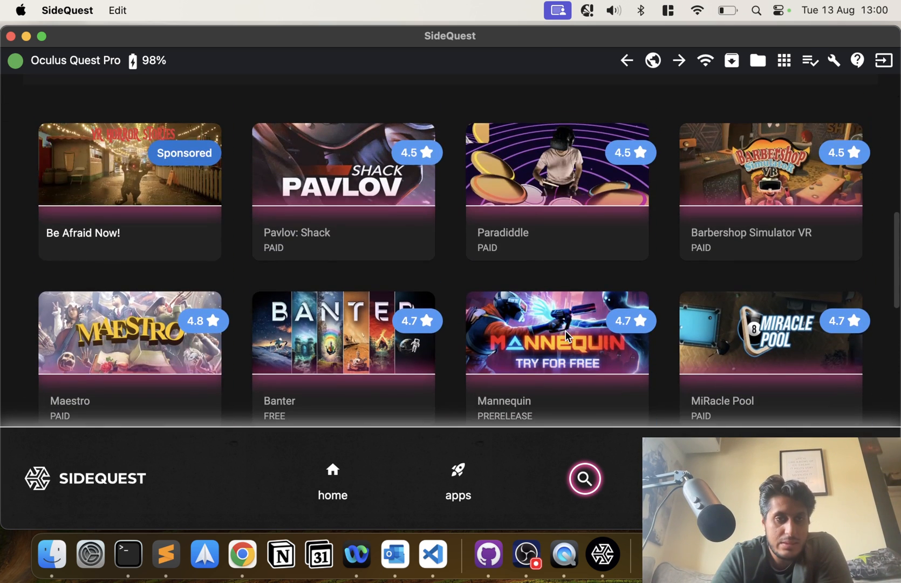
pyautogui.scroll(5, 567, 337)
pyautogui.scroll(2, 566, 336)
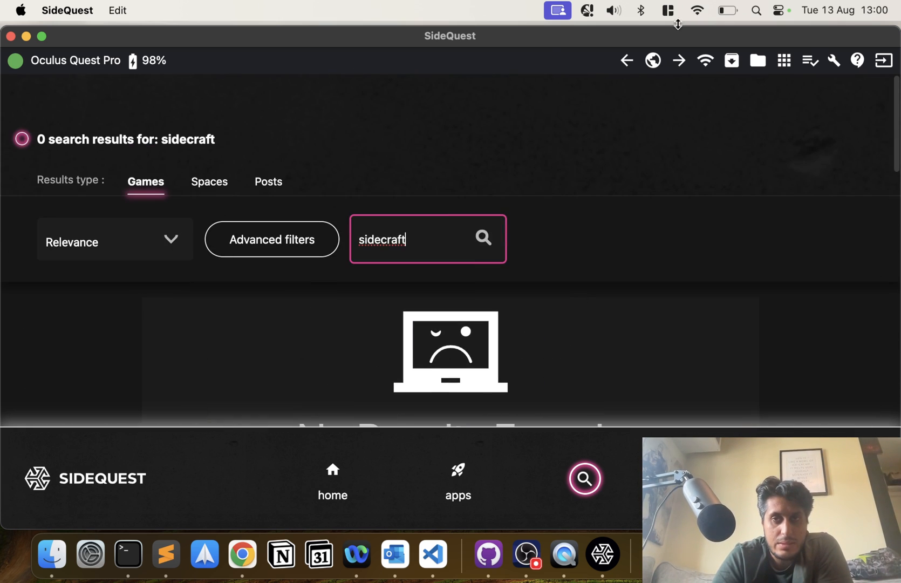
pyautogui.click(629, 62)
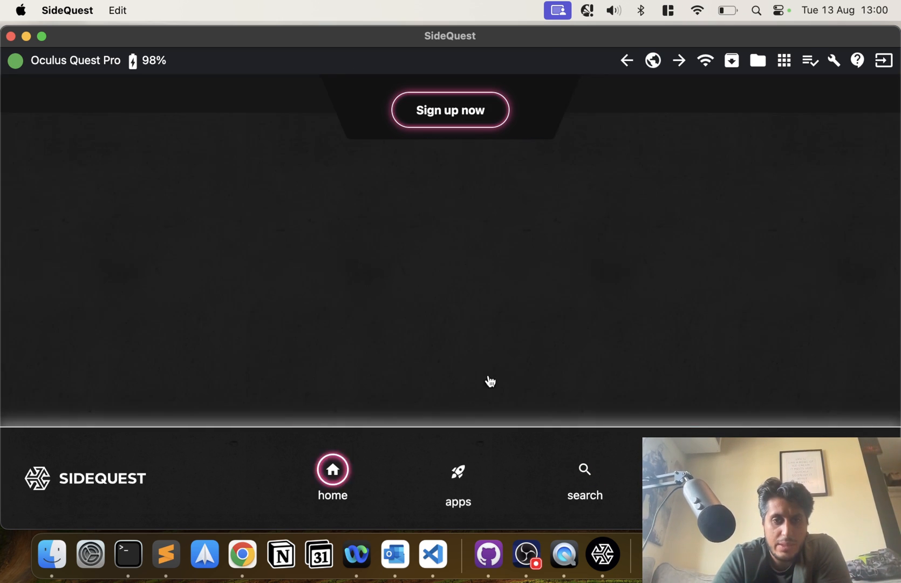
pyautogui.scroll(-4, 491, 380)
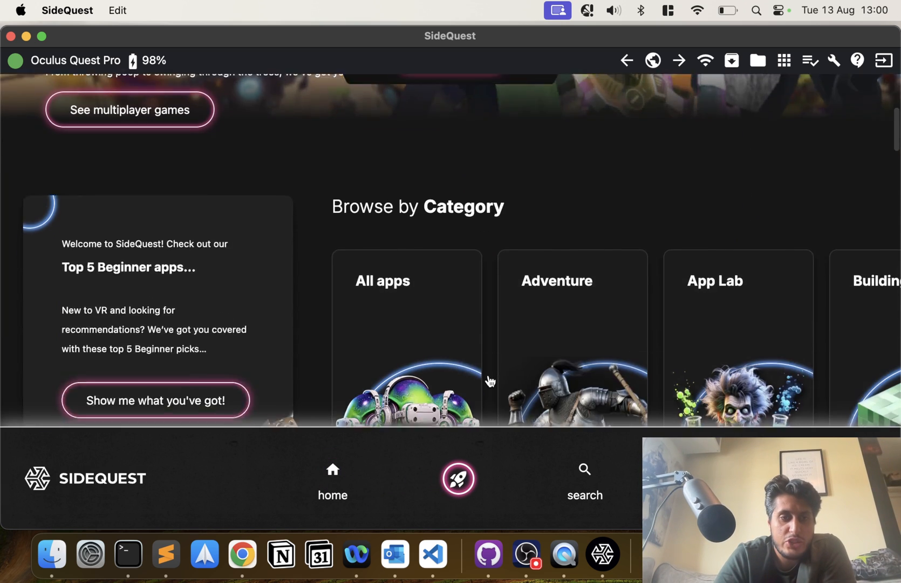
pyautogui.scroll(-5, 491, 381)
pyautogui.scroll(-3, 491, 380)
pyautogui.scroll(-2, 157, 259)
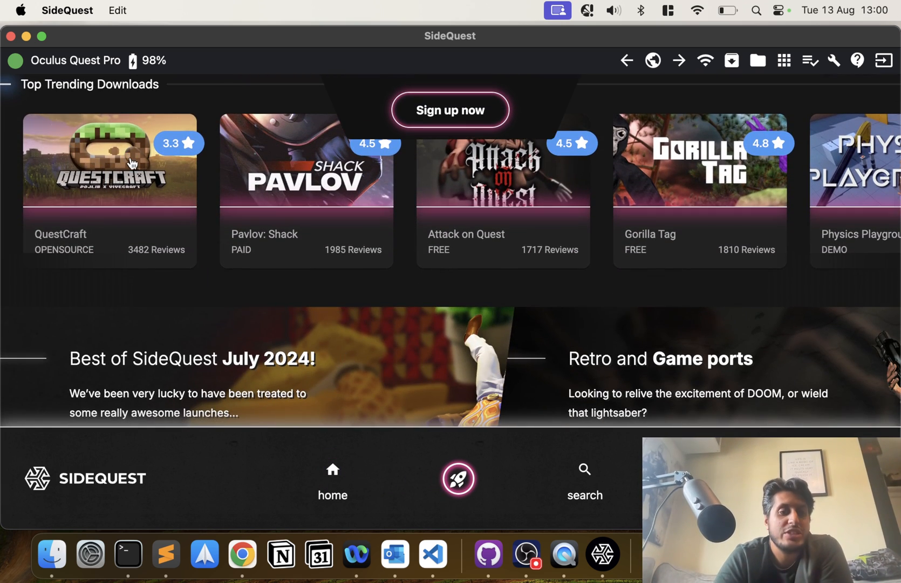
pyautogui.click(130, 162)
pyautogui.scroll(-5, 392, 284)
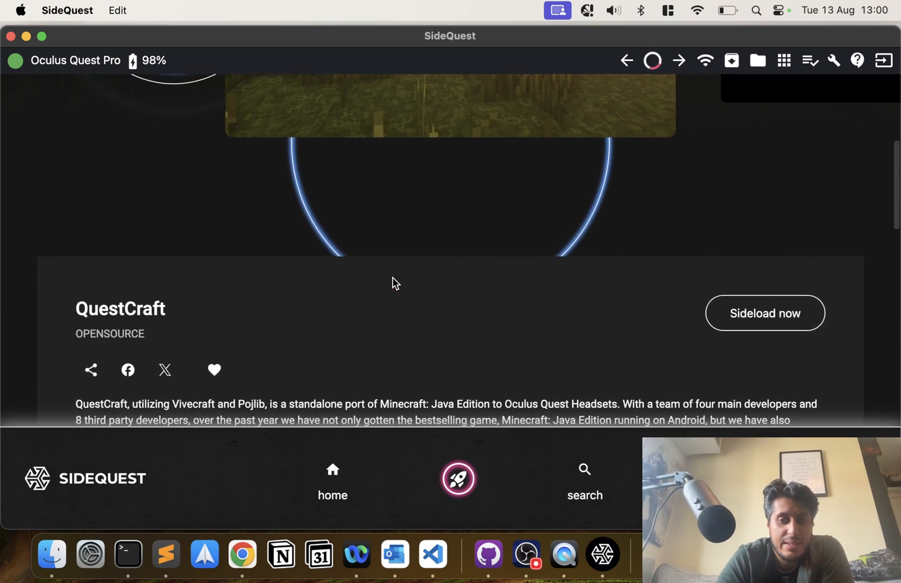
pyautogui.scroll(-2, 509, 304)
# Sideload QuestCraft to the Quest Pro and follow the APK install in Task Manager until it reports ok
pyautogui.click(761, 215)
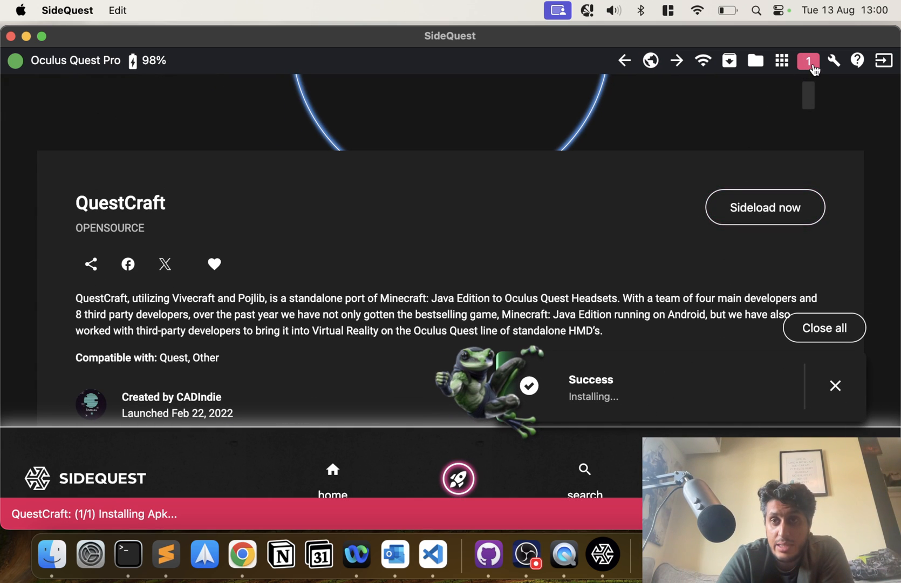
pyautogui.click(811, 66)
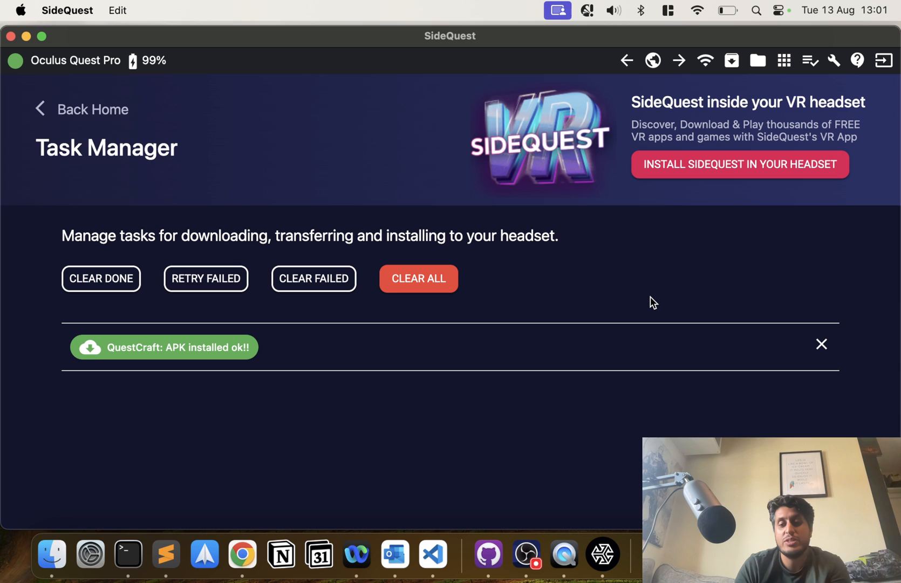
pyautogui.click(676, 554)
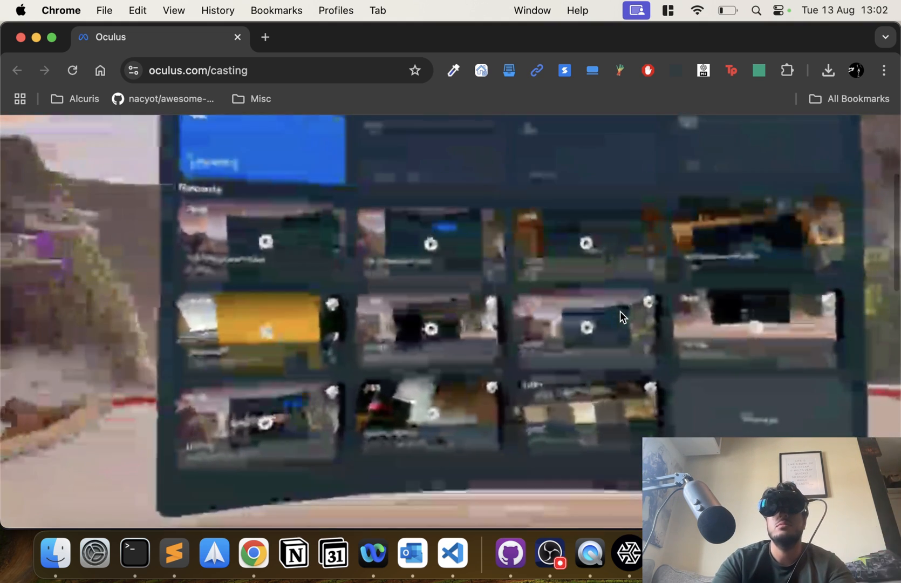
# Zoom out the oculus.com/casting page so the headset's live stream fits on screen
pyautogui.press('super+minus')
# Shrink the casting page further and watch QuestCraft's blocky world running in the headset
pyautogui.press('super+minus')
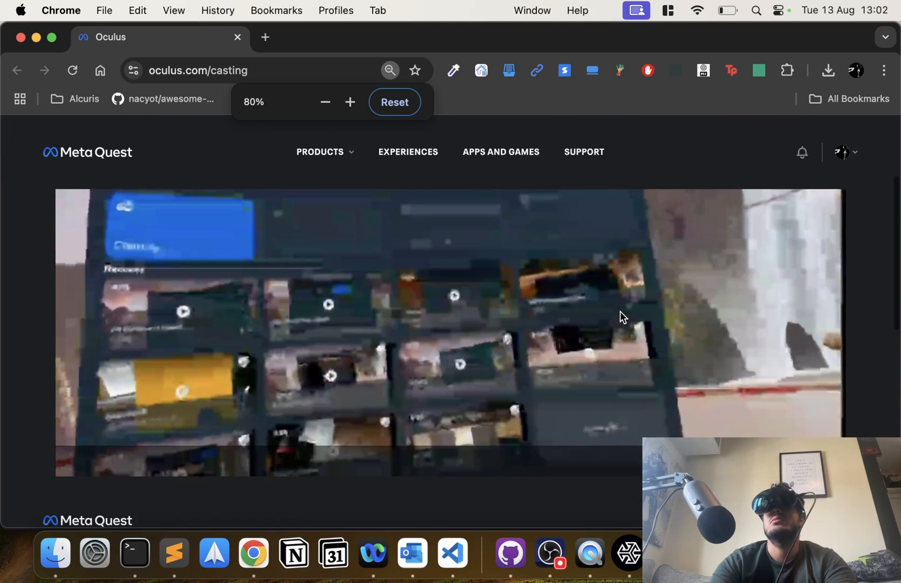
pyautogui.press('super+minus')
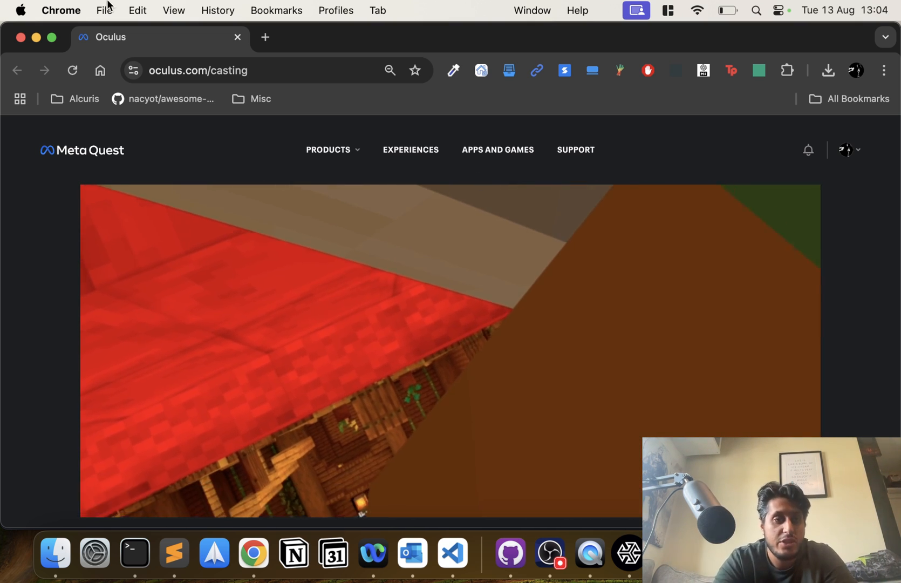
pyautogui.click(36, 37)
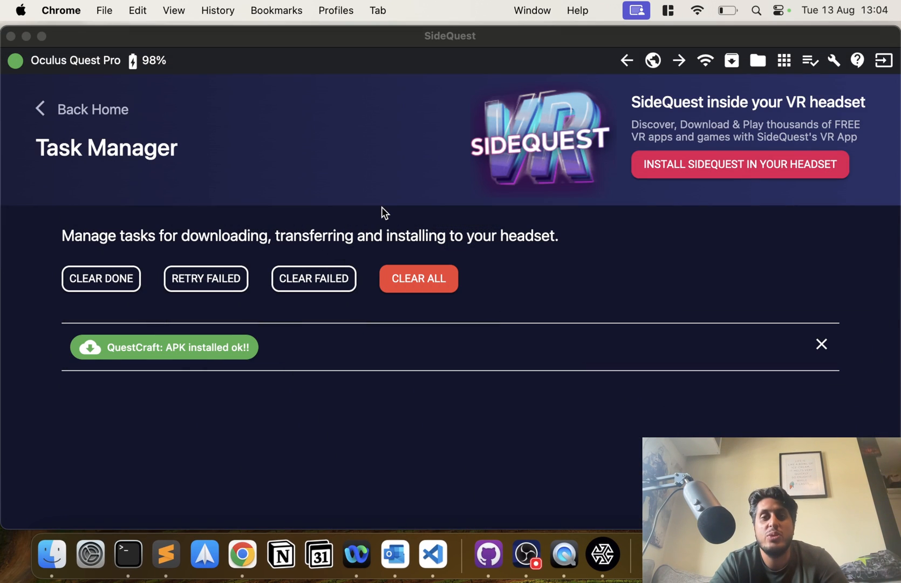